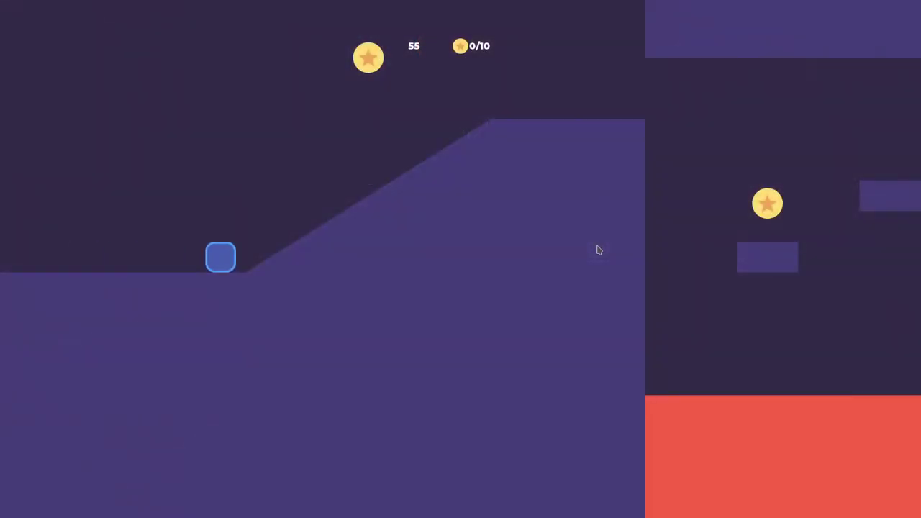
Run up the slope and climb the platform tower, collecting the star coins along the way
key("Right")
key("Up")
key("Left")
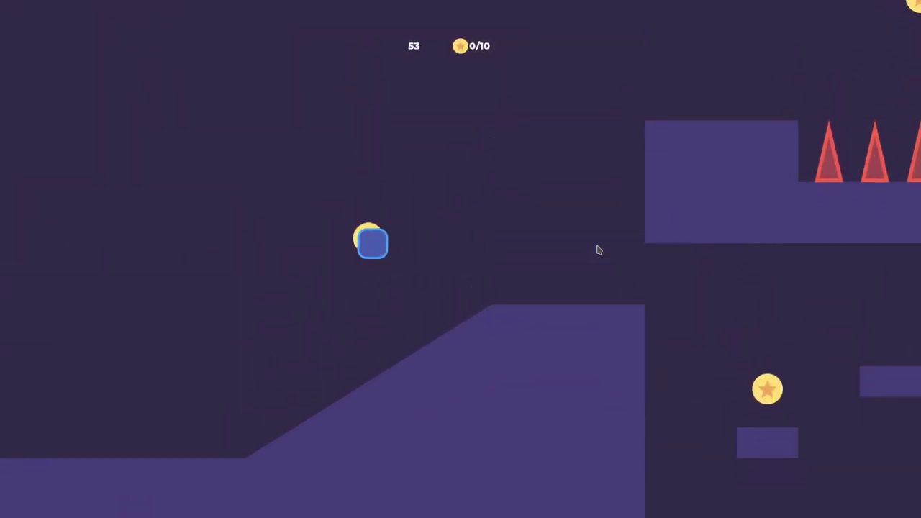
key("Right")
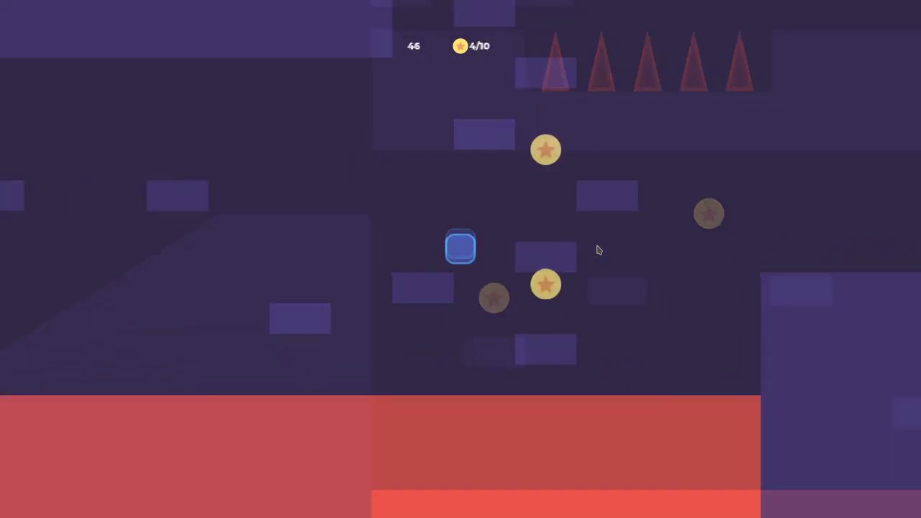
key("Up")
key("Right")
key("Left")
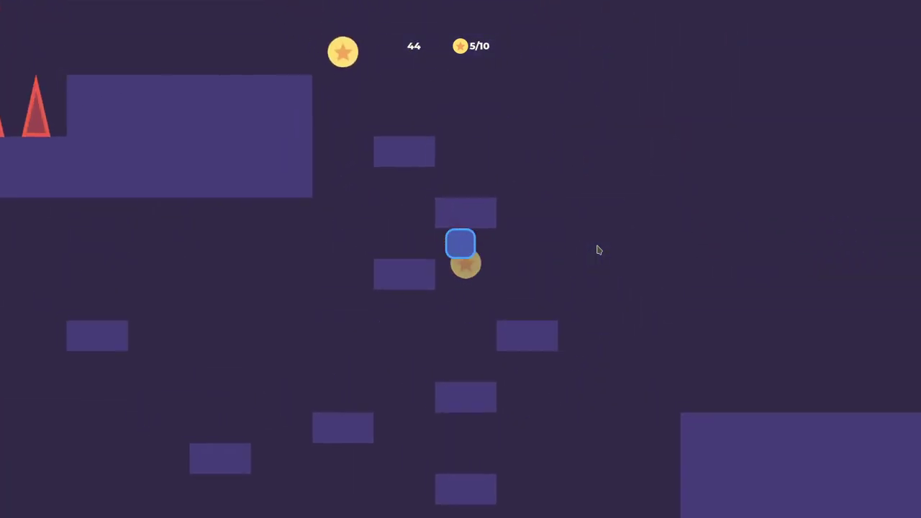
key("Up")
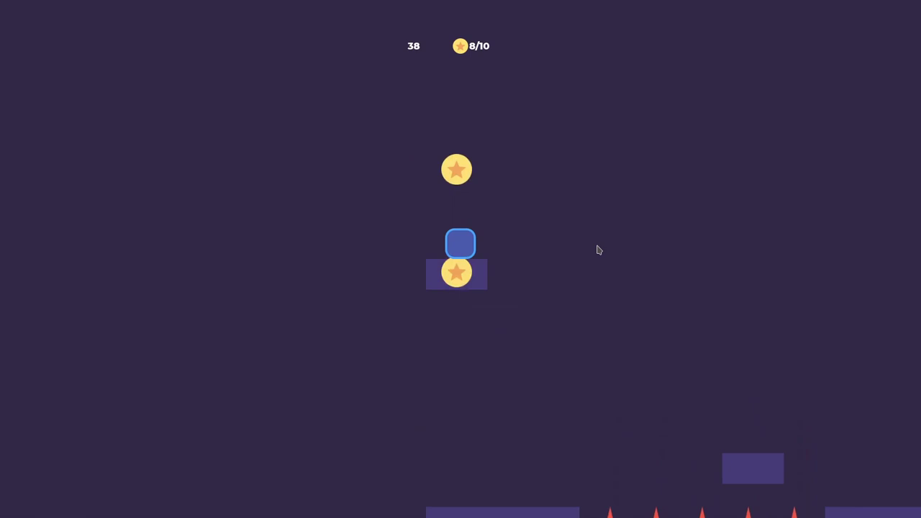
key("Up")
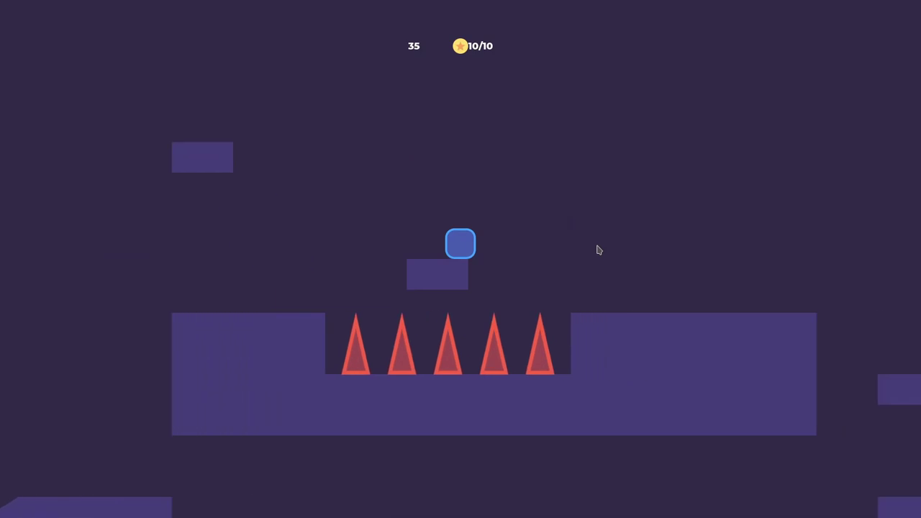
Leap off the moving platform past the spike pit and finish on the starting platform at 10/10 coins
key("Up")
key("Right")
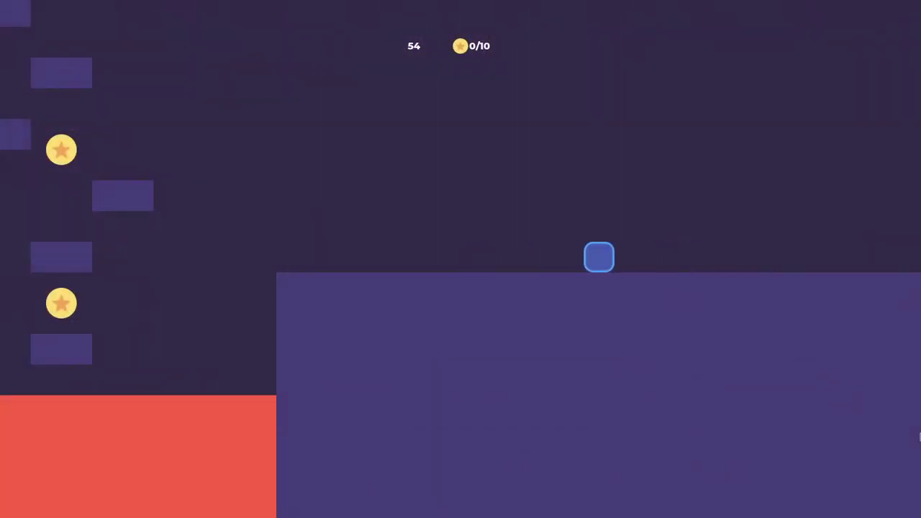
key("Up")
key("Left")
key("Right")
key("Up")
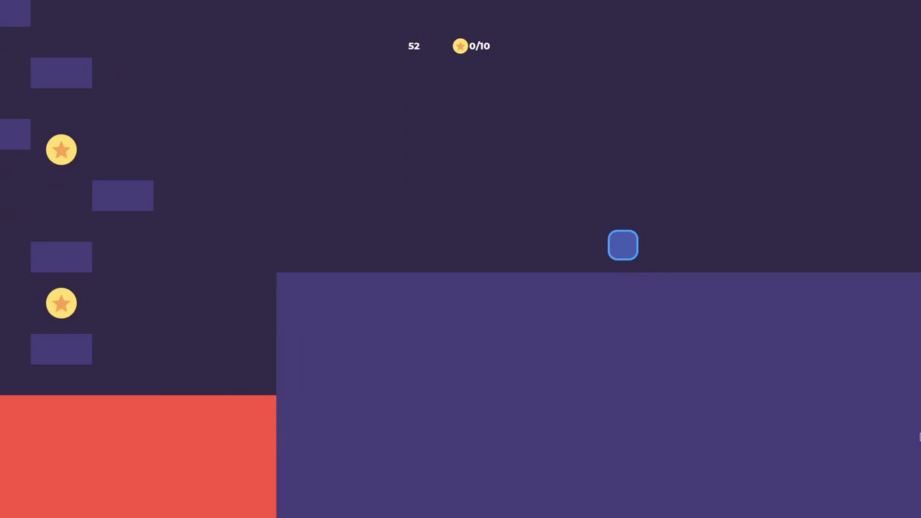
key("Up")
key("Left")
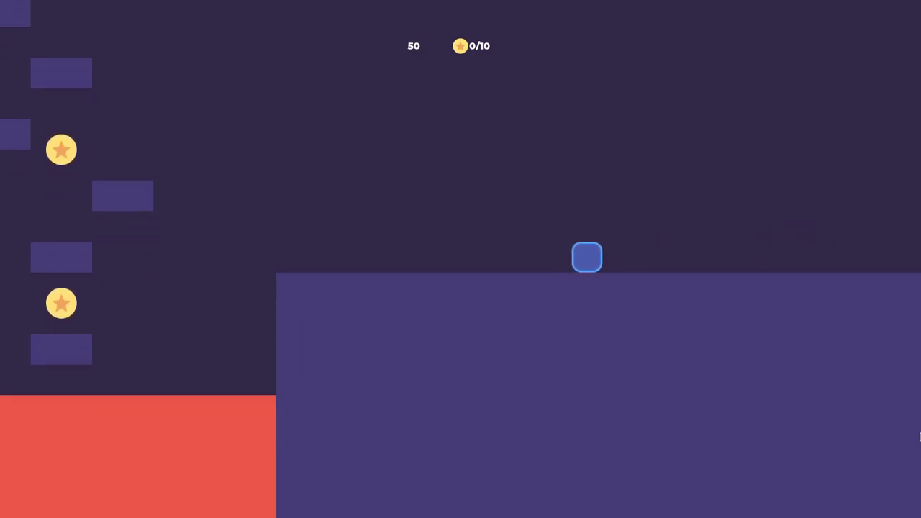
key("Right")
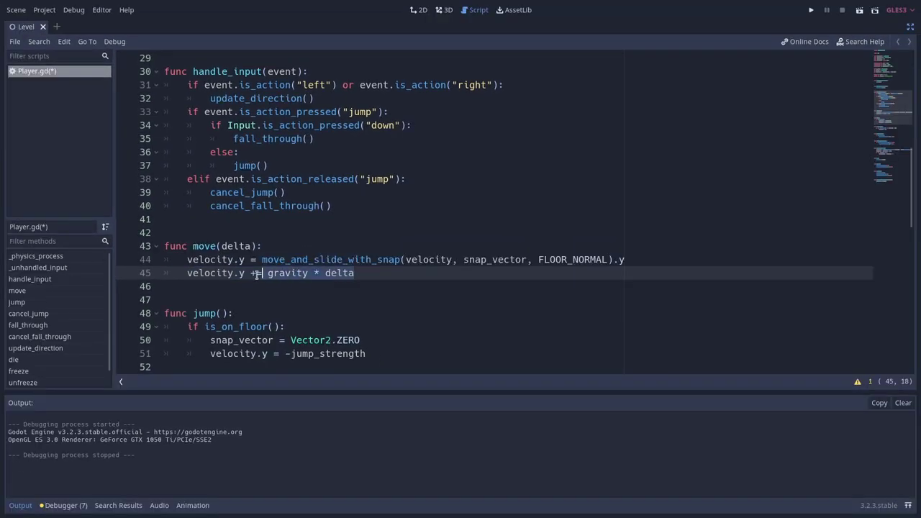
Review Player.gd by selecting lines 70–73 of update_direction, the jump velocity.y line, and the snap_vector reset
scroll(373, 273, "down", 9)
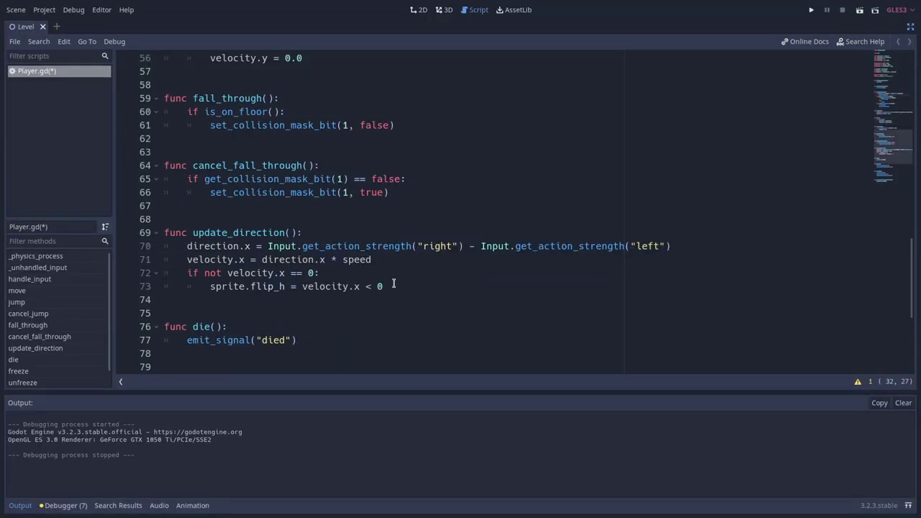
left_click_drag(372, 285, 191, 240)
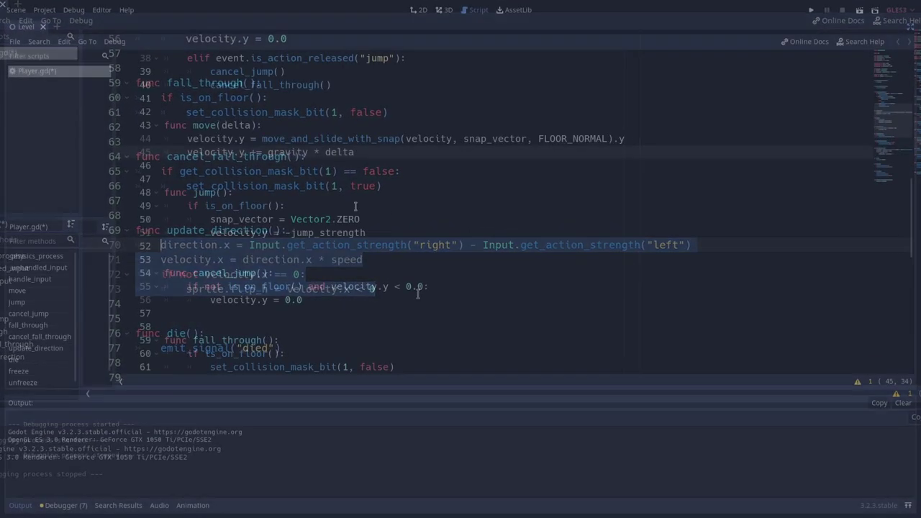
left_click_drag(374, 233, 319, 233)
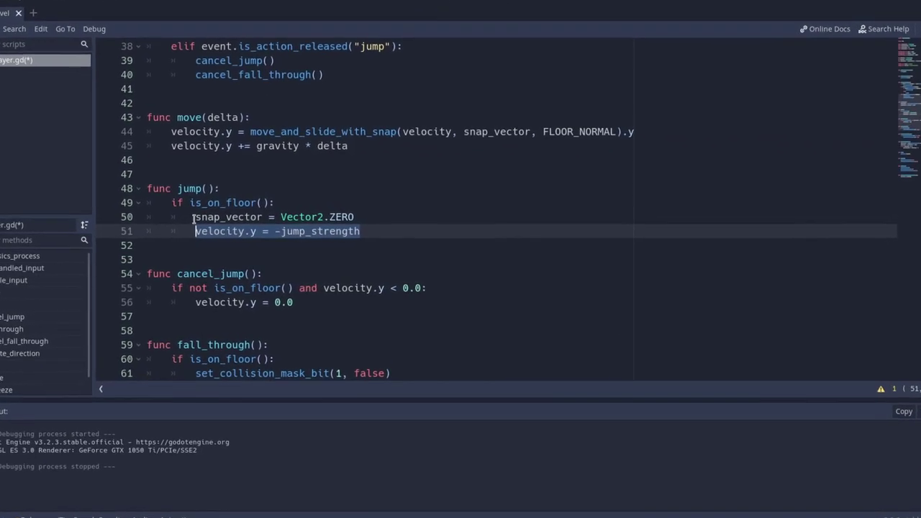
left_click_drag(193, 218, 363, 217)
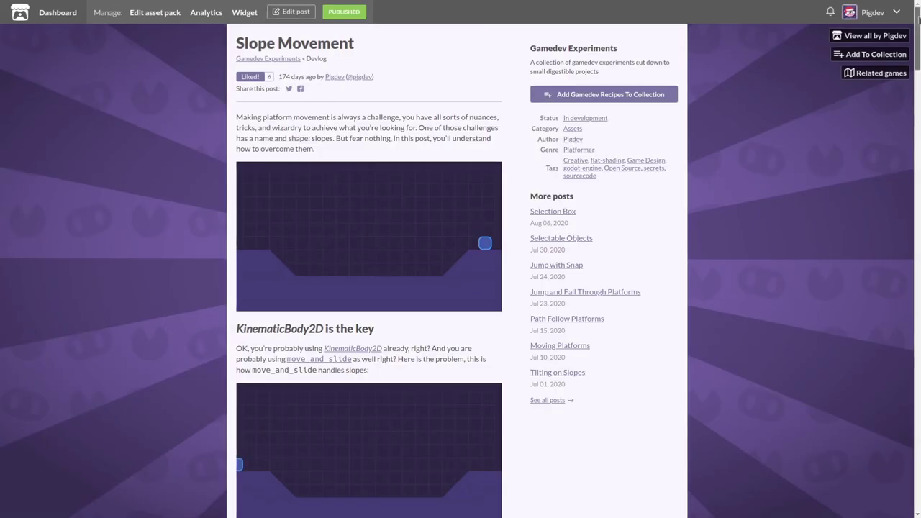
Scroll the itch.io slope devlog down through Fixing the Sliding to the snapping explanation
scroll(460, 288, "down", 5)
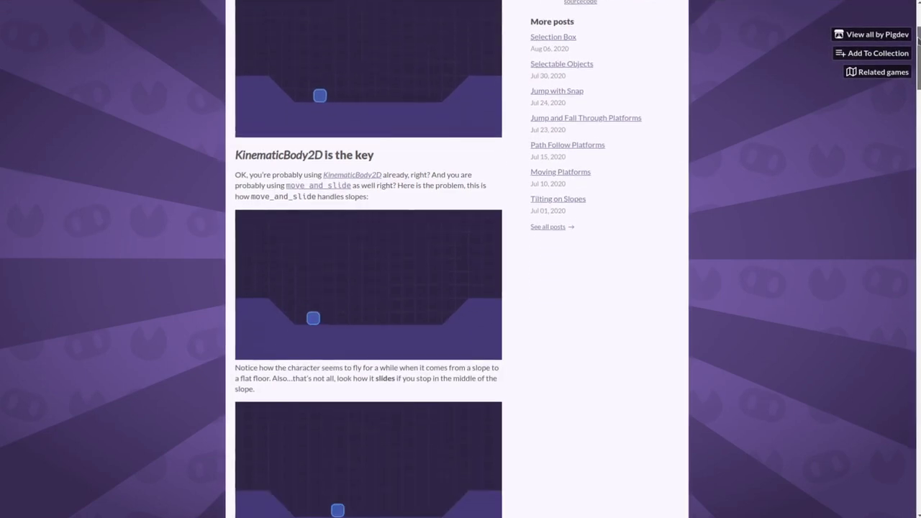
scroll(460, 259, "down", 5)
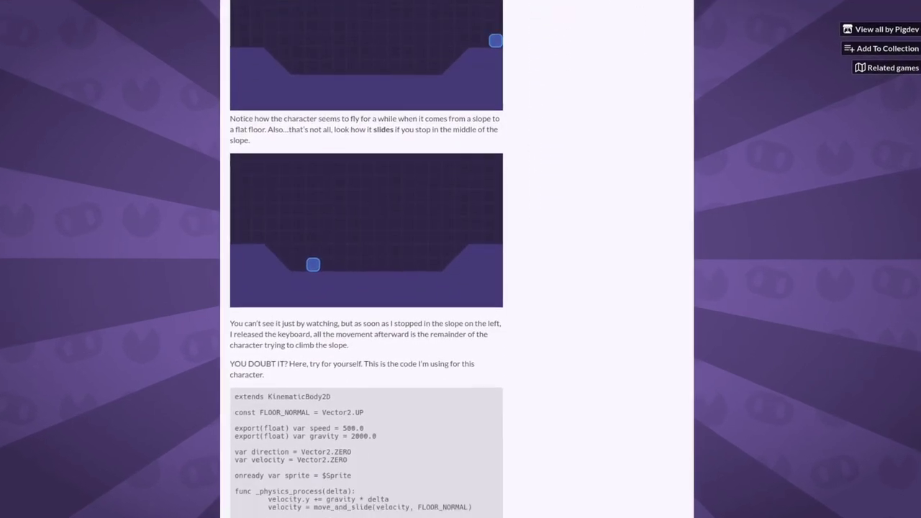
scroll(457, 259, "down", 5)
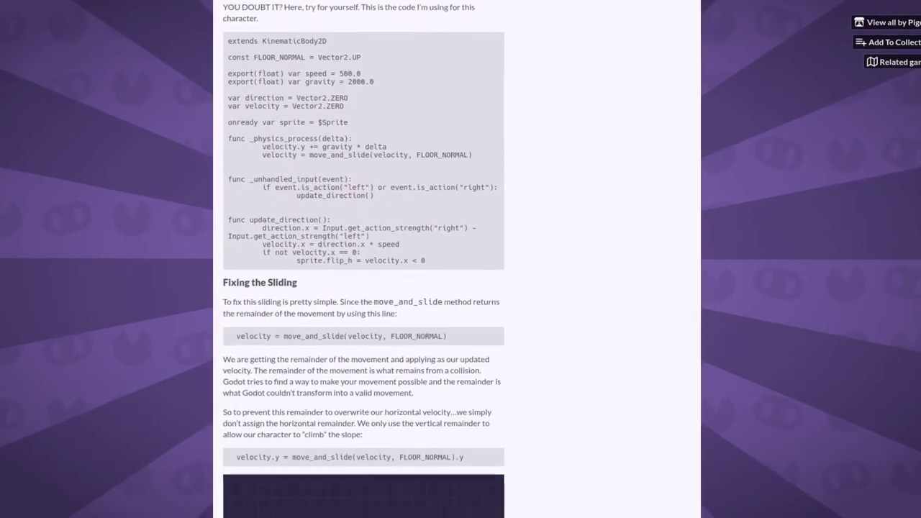
scroll(467, 425, "down", 7)
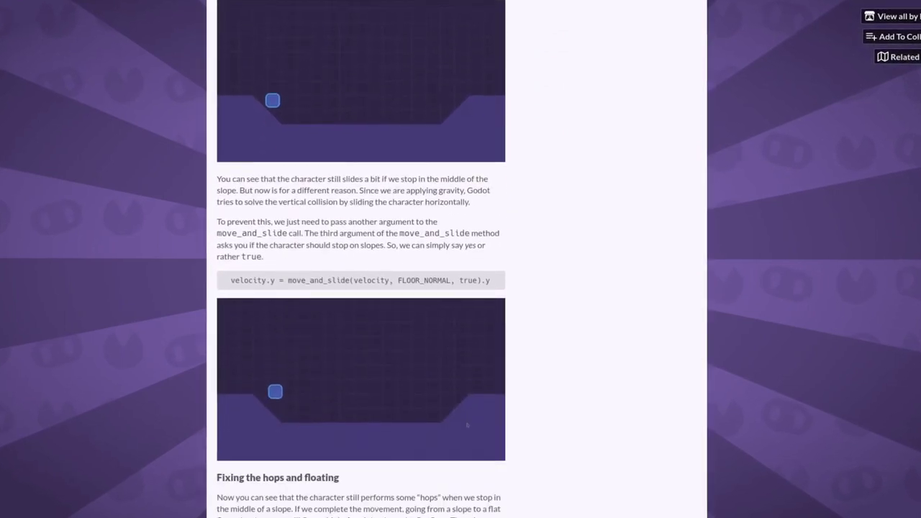
scroll(467, 425, "down", 8)
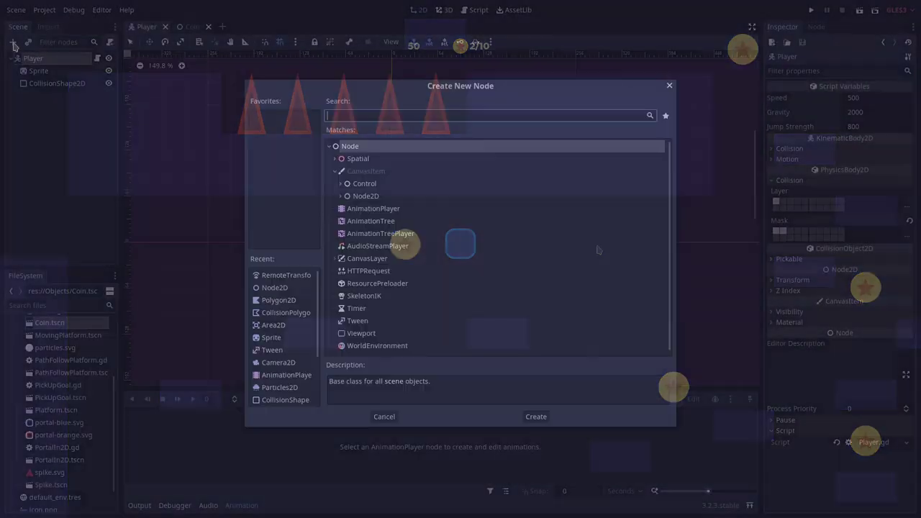
Add an Area2D named PickUpArea2D under Player, with a CollisionShape2D child
type("area")
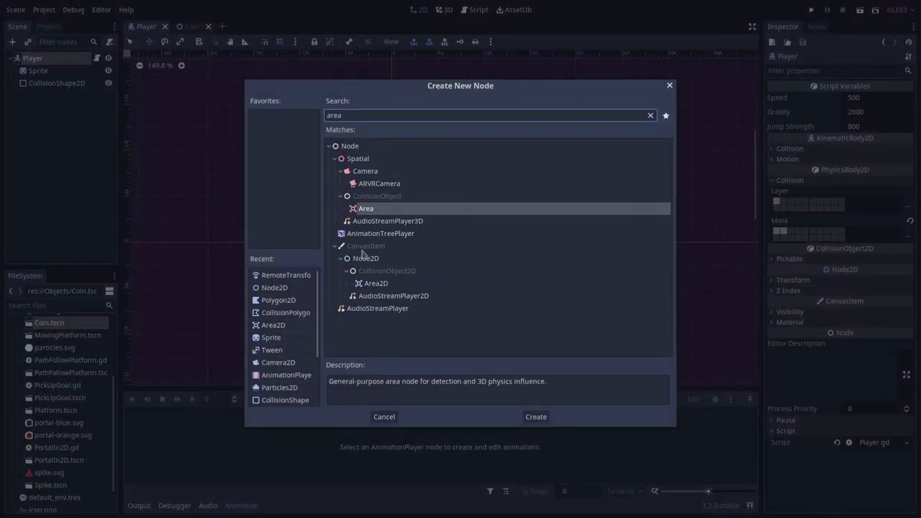
key("Return")
double_click(44, 94)
key("Home")
type("PickUp")
key("Return")
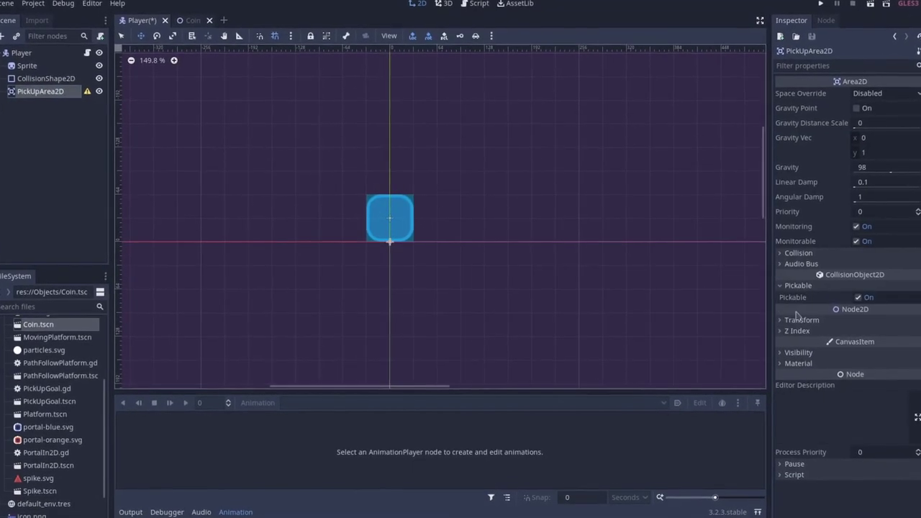
key("ctrl+a")
type("coll")
key("Return")
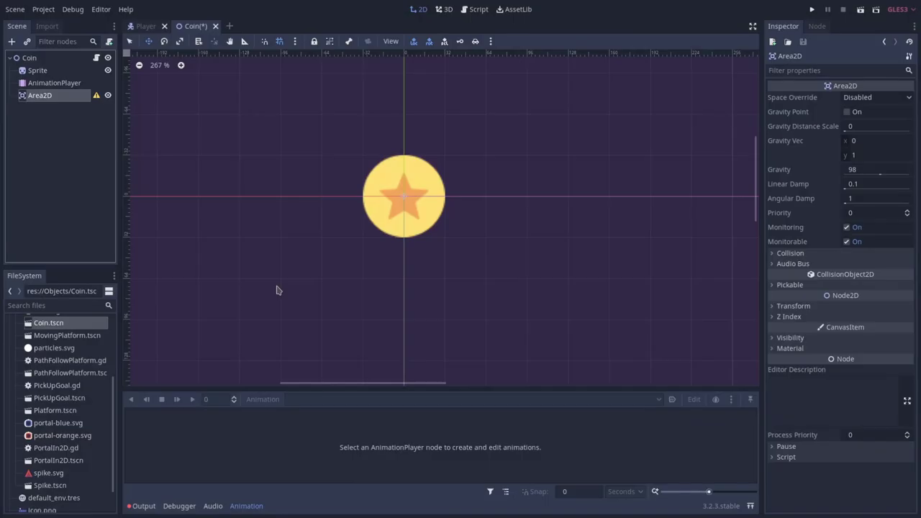
Give the coin's area a CollisionShape2D and connect its area_entered signal to the Coin script
key("ctrl+a")
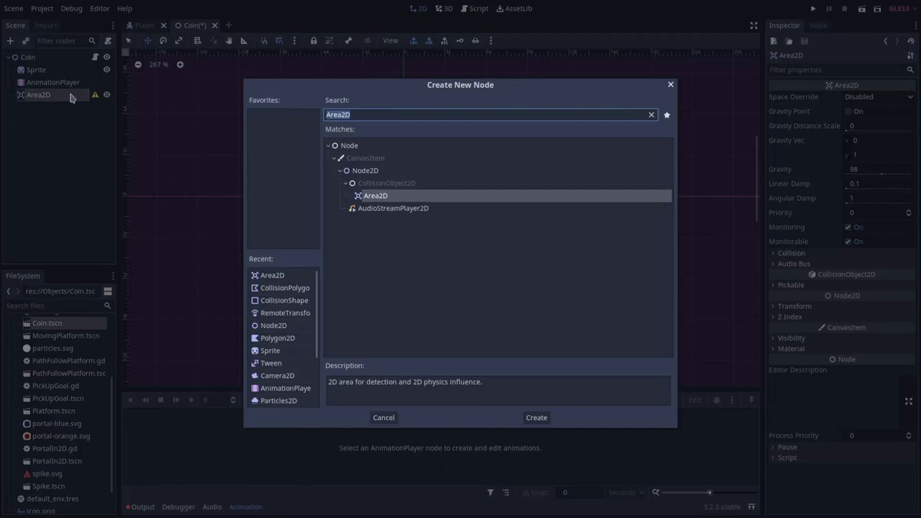
type("coll")
key("Return")
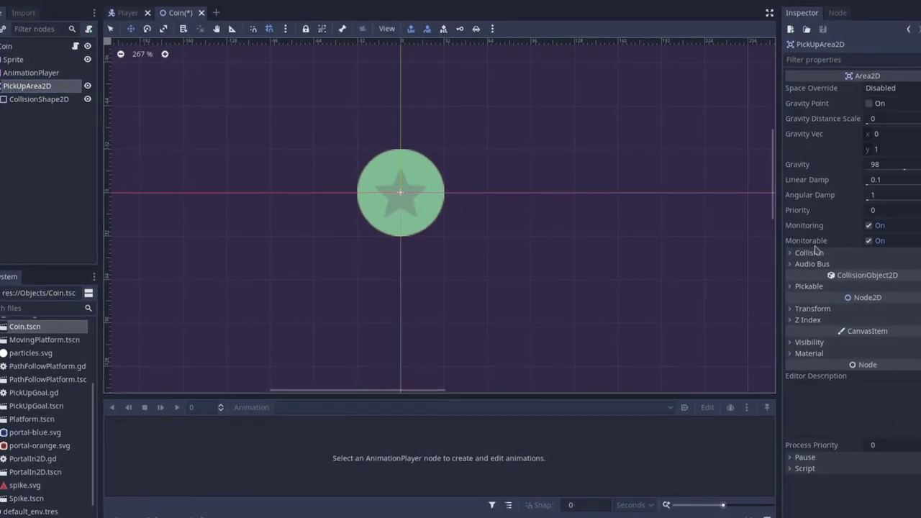
double_click(851, 56)
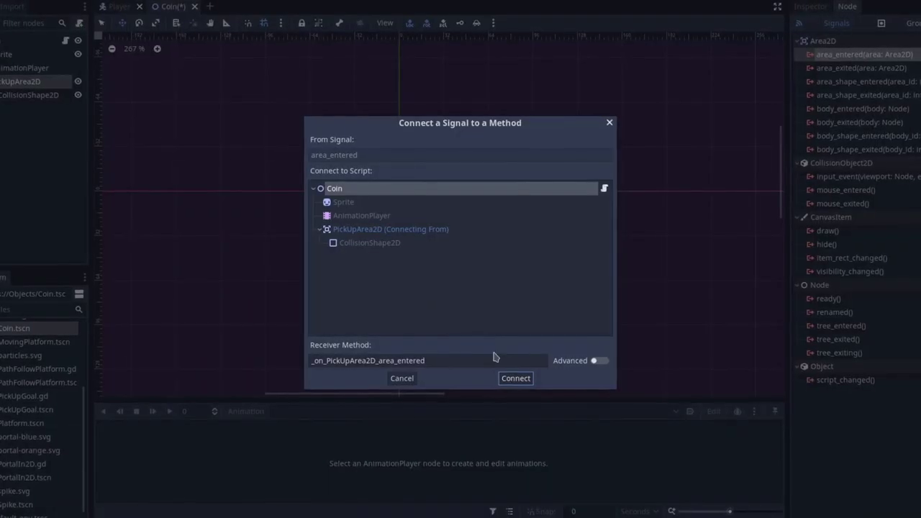
left_click(511, 383)
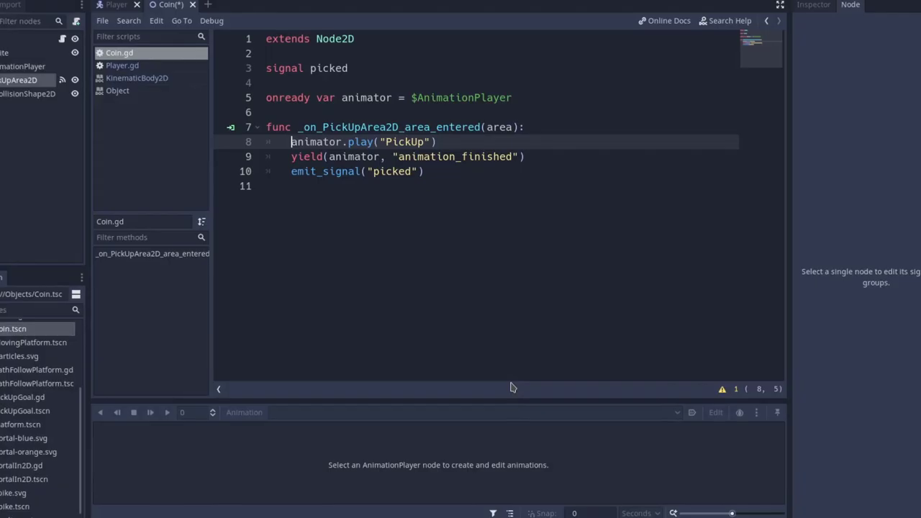
In check_completeness, write current += 1, emit goal_picked with current, and emit completed when current >= goal
double_click(383, 171)
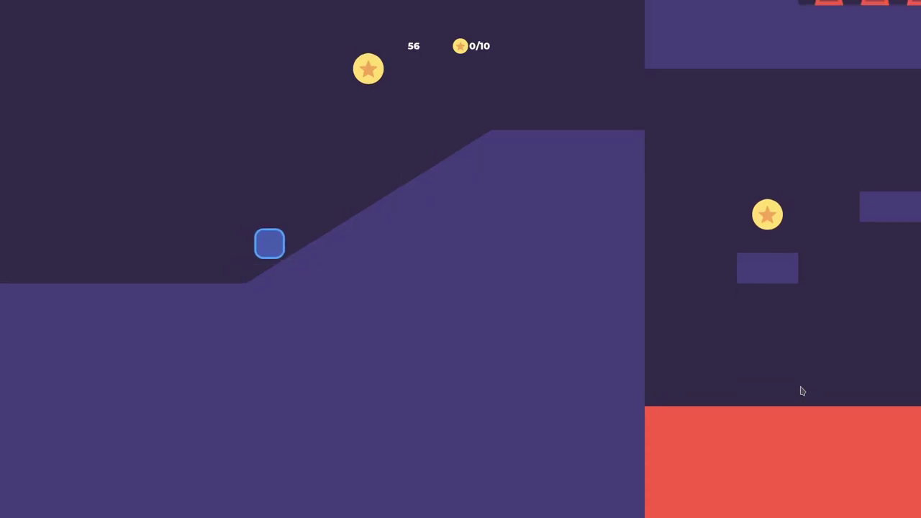
key("Right")
key("Right")
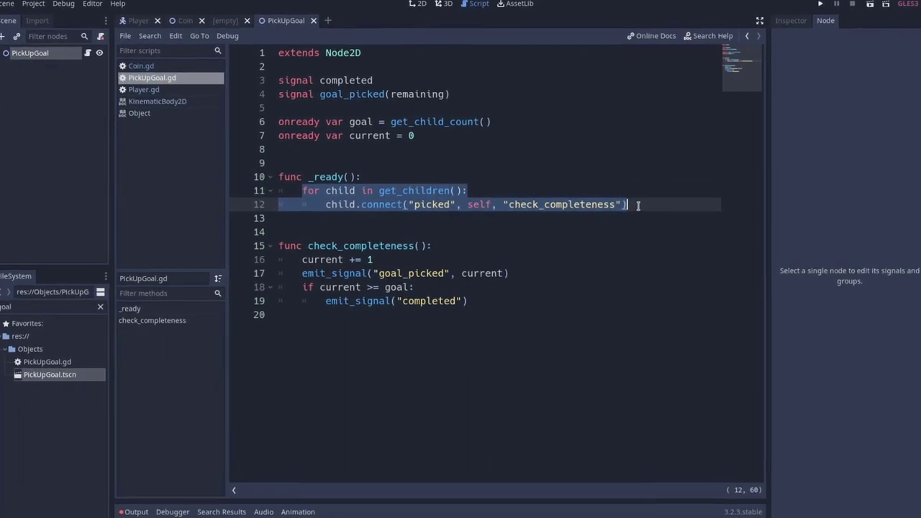
left_click(316, 260)
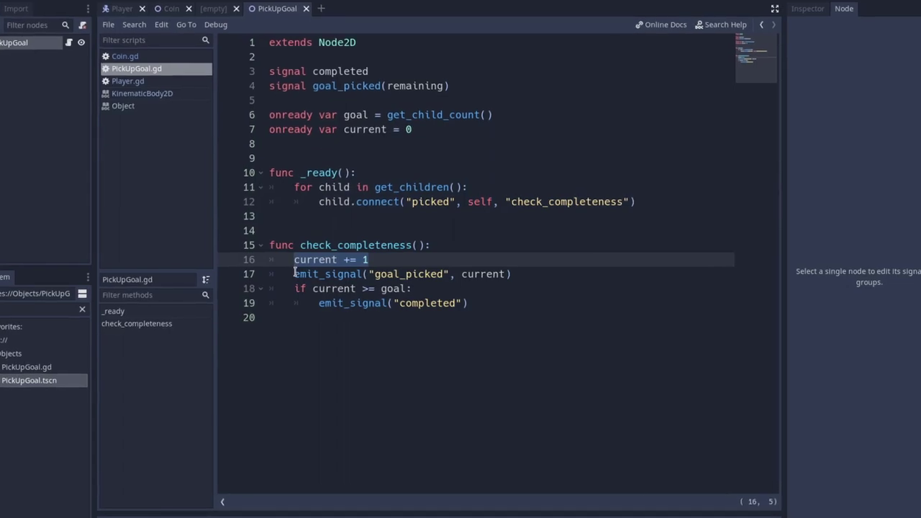
left_click(295, 273)
left_click(292, 303)
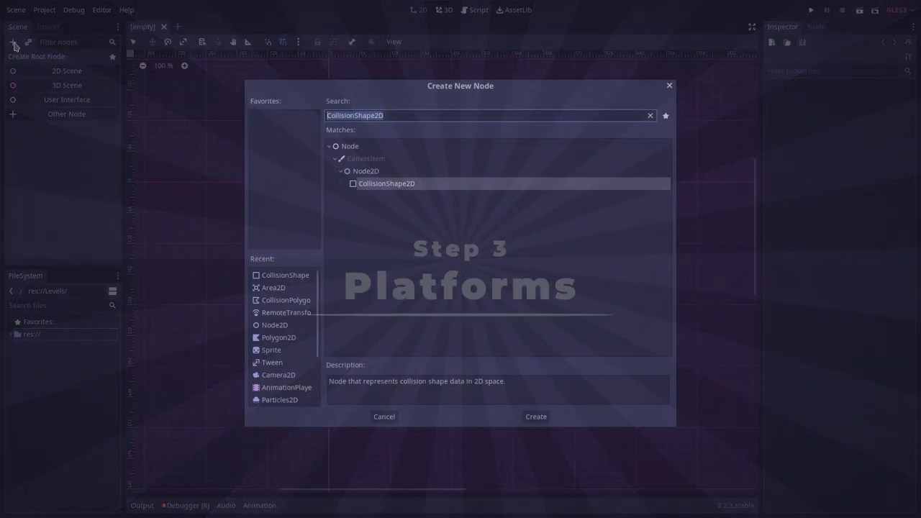
Create a StaticBody2D scene root and add a CollisionShape2D child under it
type("static")
key("Return")
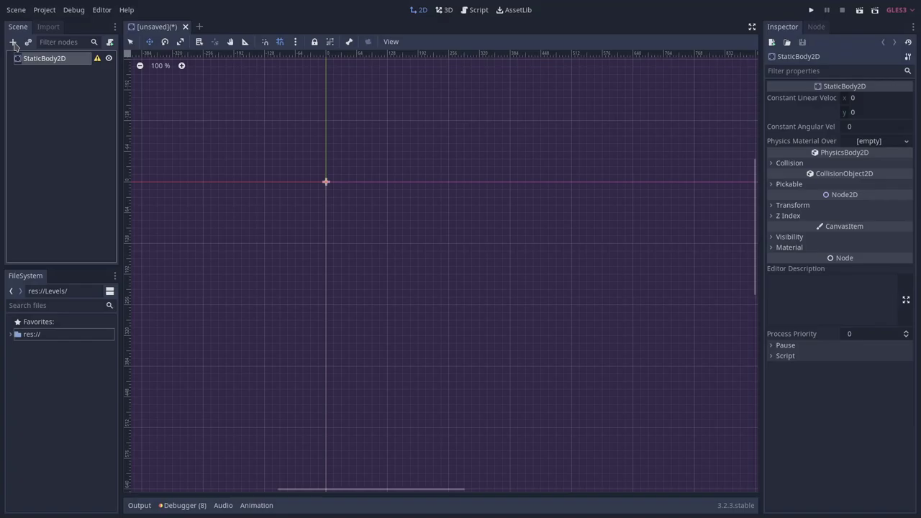
left_click(13, 44)
type("colli")
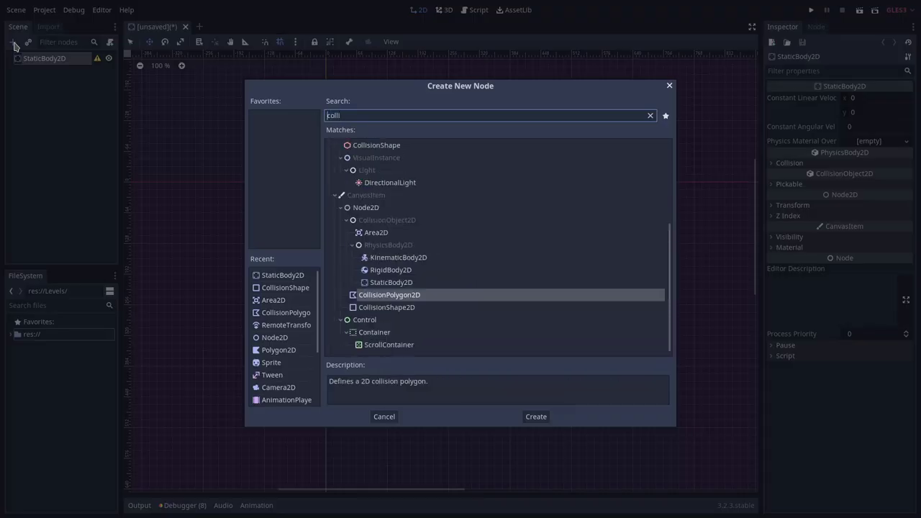
key("Down")
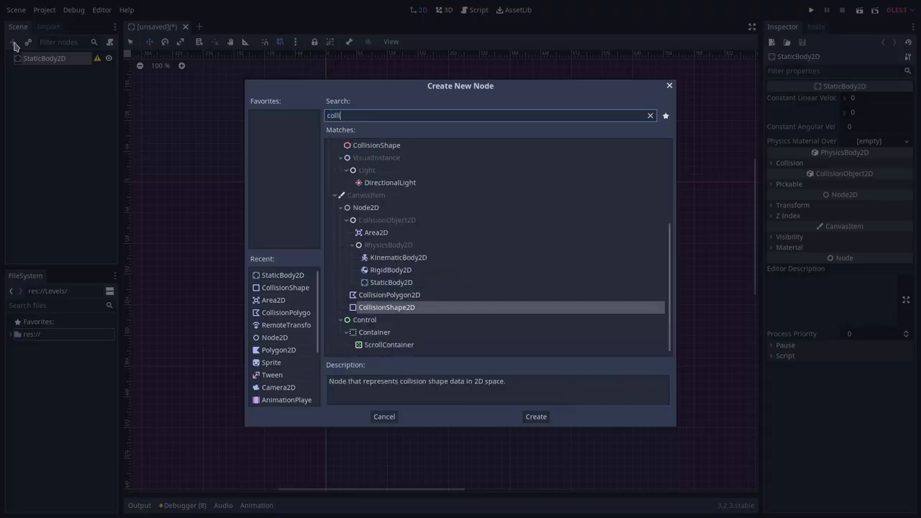
key("Return")
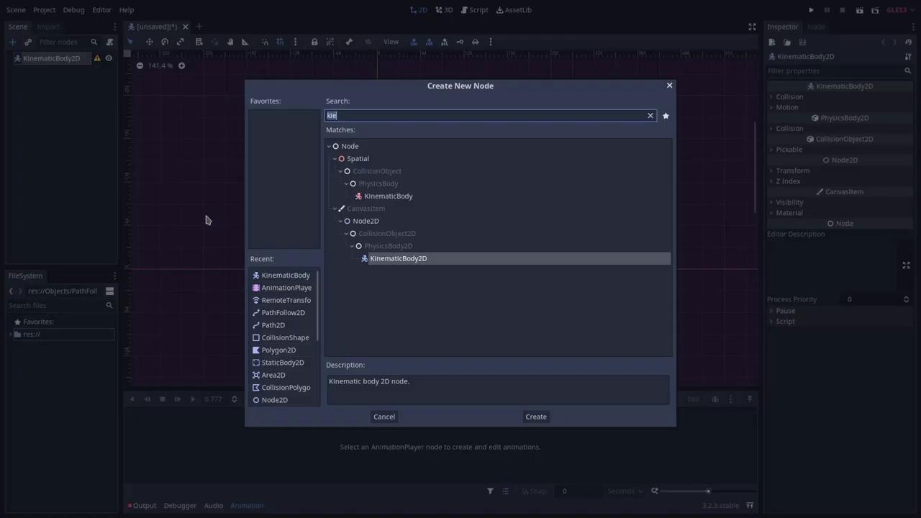
Give the KinematicBody2D a CollisionShape2D, then add a Path2D and make it the scene root
type("coll")
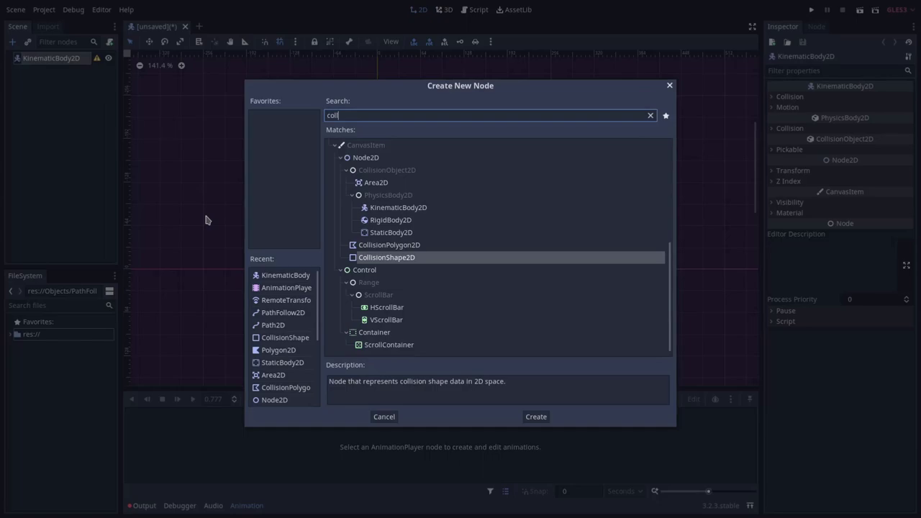
key("Return")
left_click(47, 57)
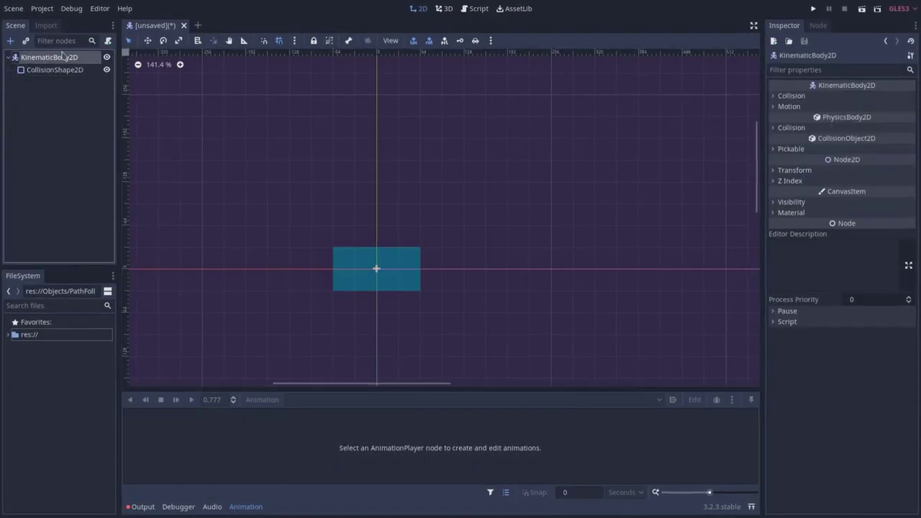
key("ctrl+a")
type("path")
double_click(367, 208)
right_click(49, 82)
left_click(101, 265)
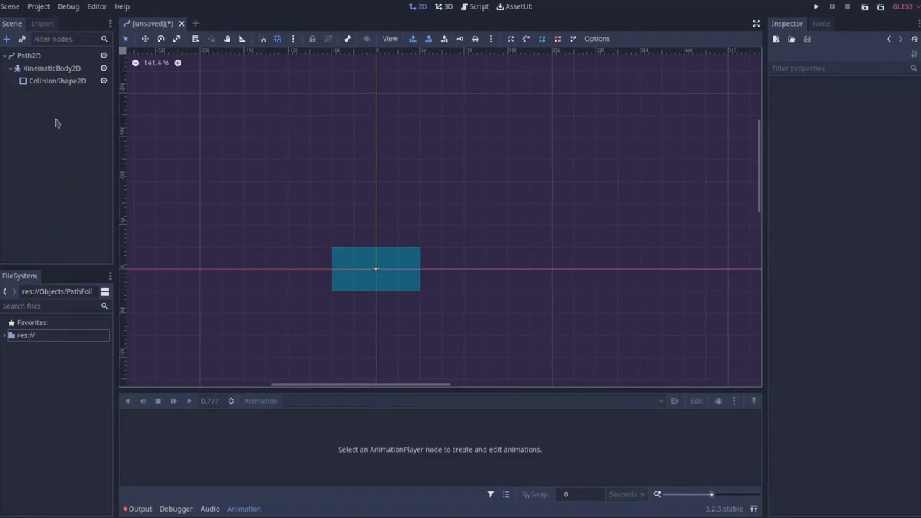
Add a PathFollow2D under Path2D with a RemoteTransform2D child targeting KinematicBody2D
left_click(3, 39)
type("pathfo")
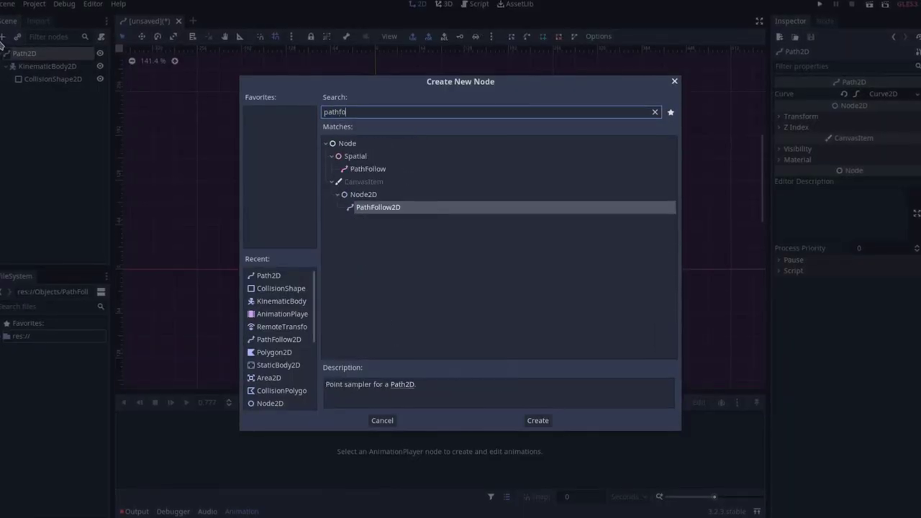
double_click(383, 208)
key("ctrl+a")
type("remote")
key("Return")
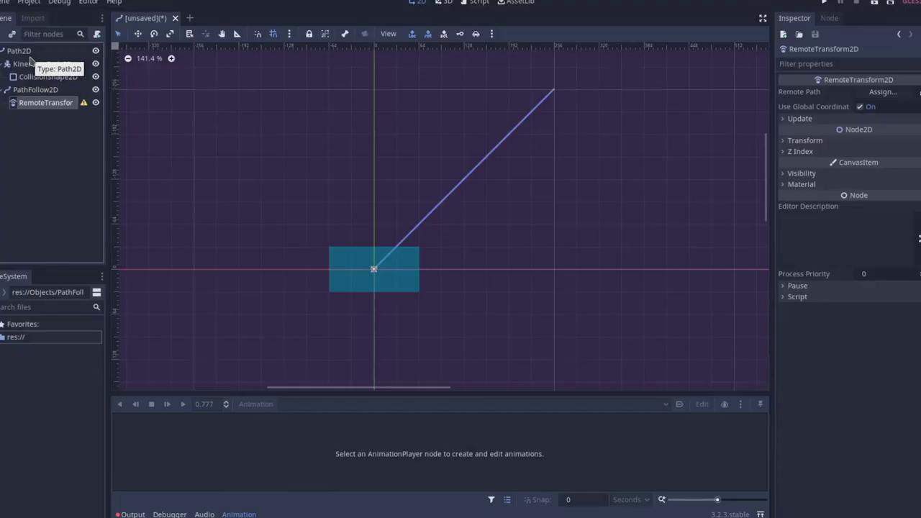
left_click(863, 91)
double_click(158, 97)
left_click(36, 90)
Reset the PathFollow2D rotation to 0
left_click(808, 218)
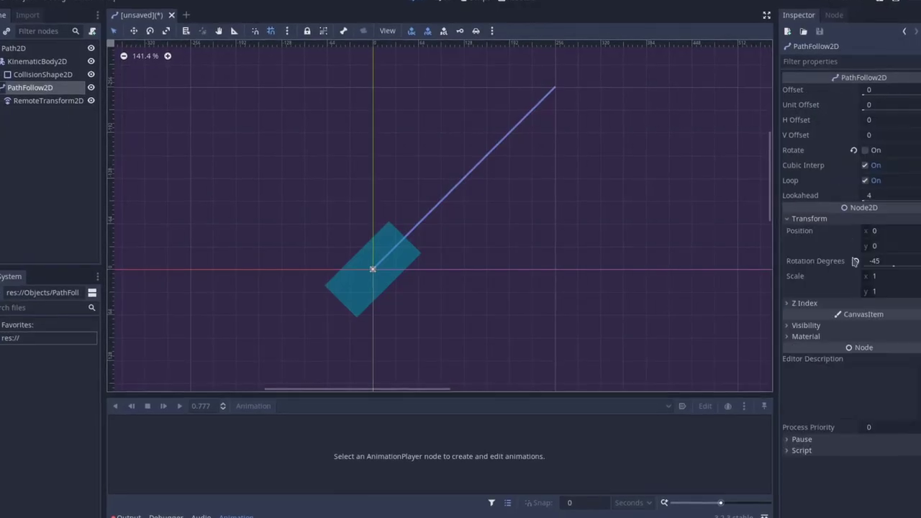
left_click(884, 261)
type("0")
key("Return")
Add an AnimationPlayer to Path2D with a new animation named 'move'
left_click(15, 49)
key("ctrl+a")
type("anima")
double_click(368, 258)
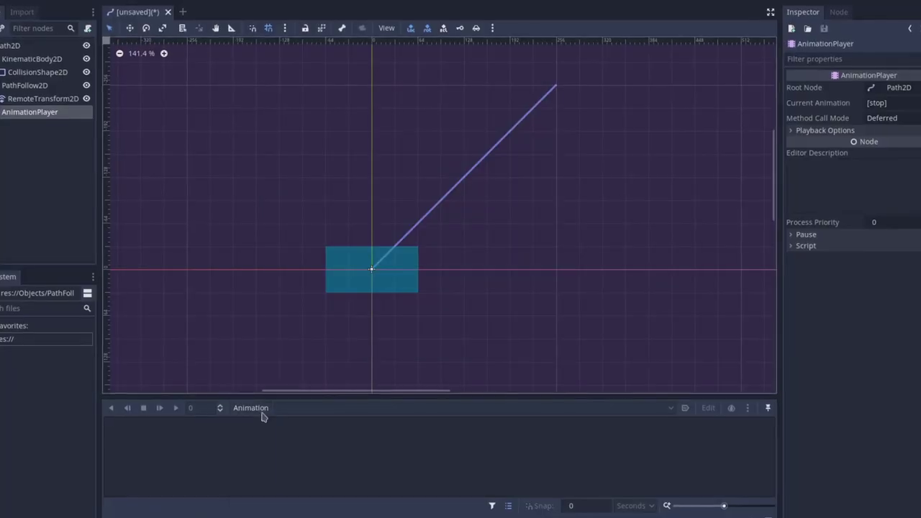
left_click(249, 408)
left_click(273, 355)
type("move")
key("Return")
Key PathFollow2D's Unit Offset on a new track in 'move', near the 1-second mark
left_click(29, 83)
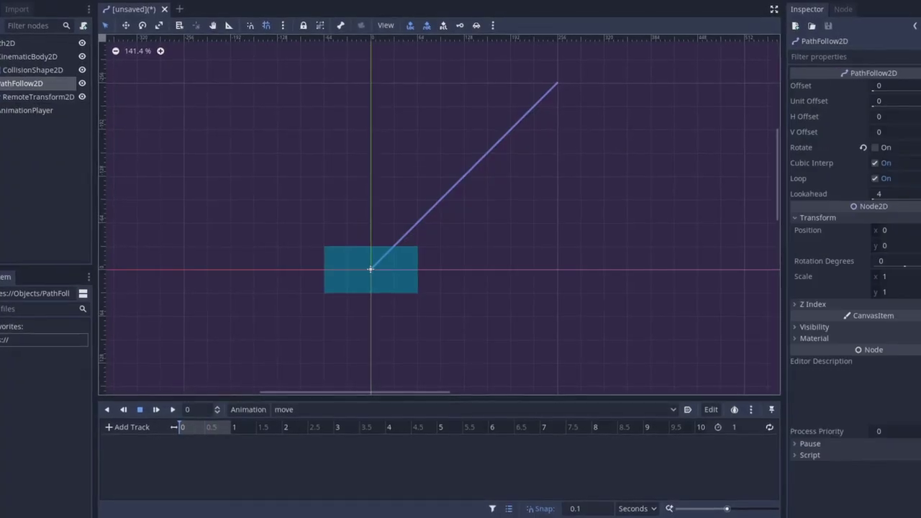
left_click(912, 102)
left_click(506, 275)
left_click(224, 430)
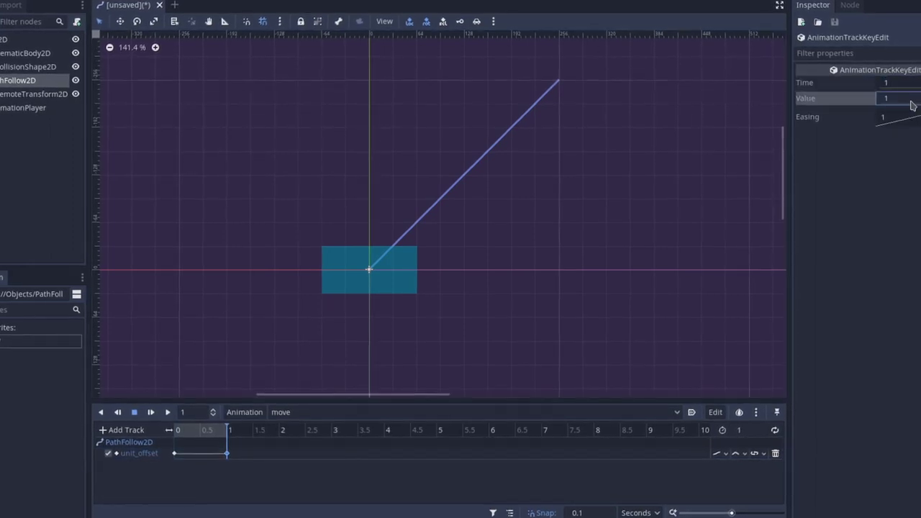
left_click(20, 81)
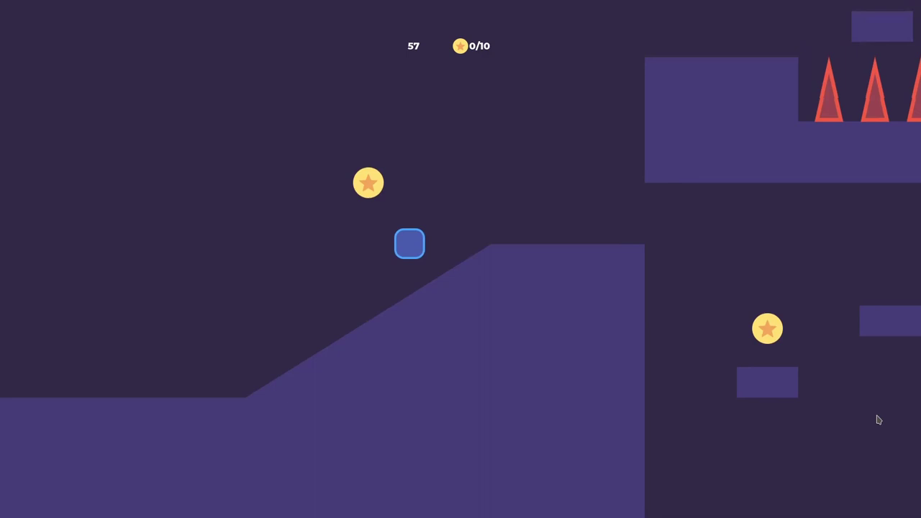
key("Up")
key("Right")
key("Right")
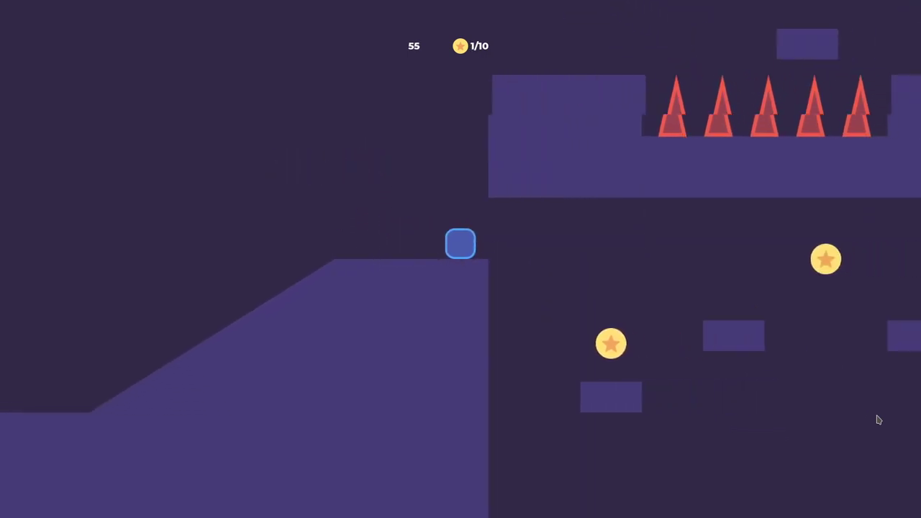
key("Right")
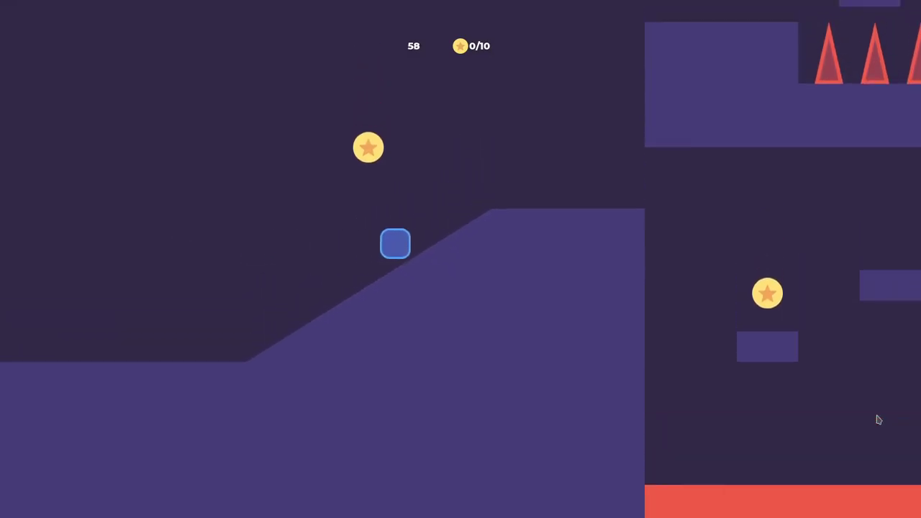
key("Right")
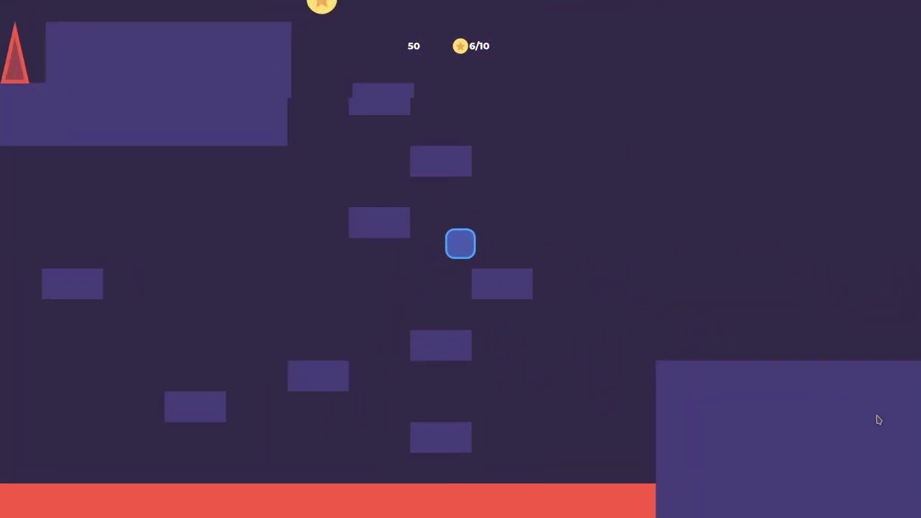
key("Up")
key("Left")
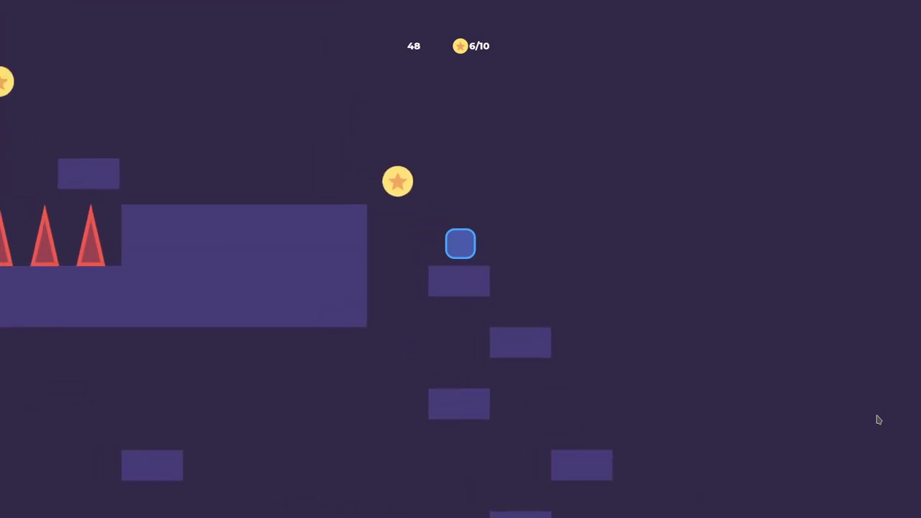
key("Up")
key("Left")
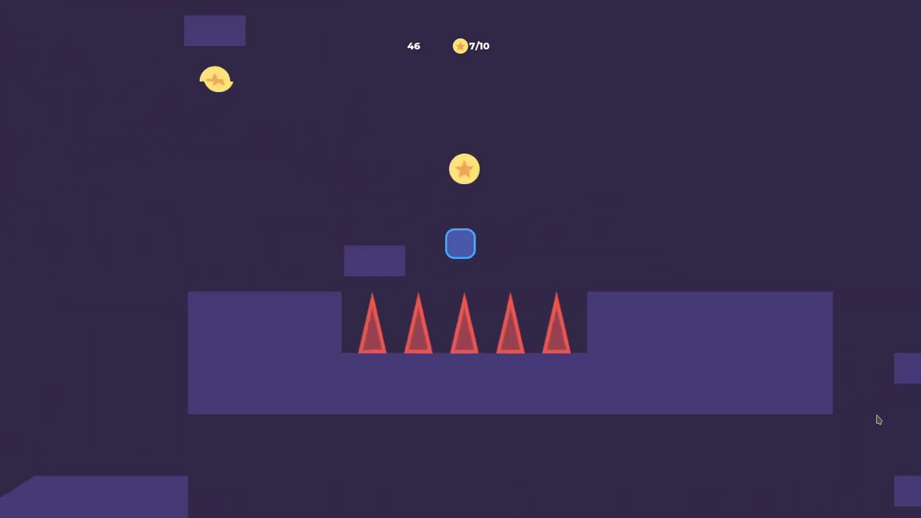
key("Left")
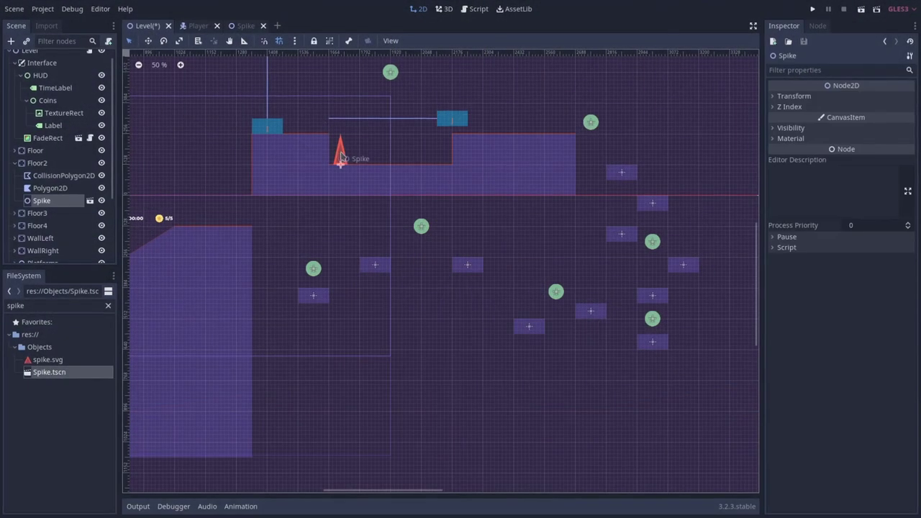
Duplicate the spike into a row and draw a four-corner Polygon2D across the level bottom
left_click_drag(350, 153, 438, 155)
key("ctrl+d")
key("ctrl+d")
key("ctrl+d")
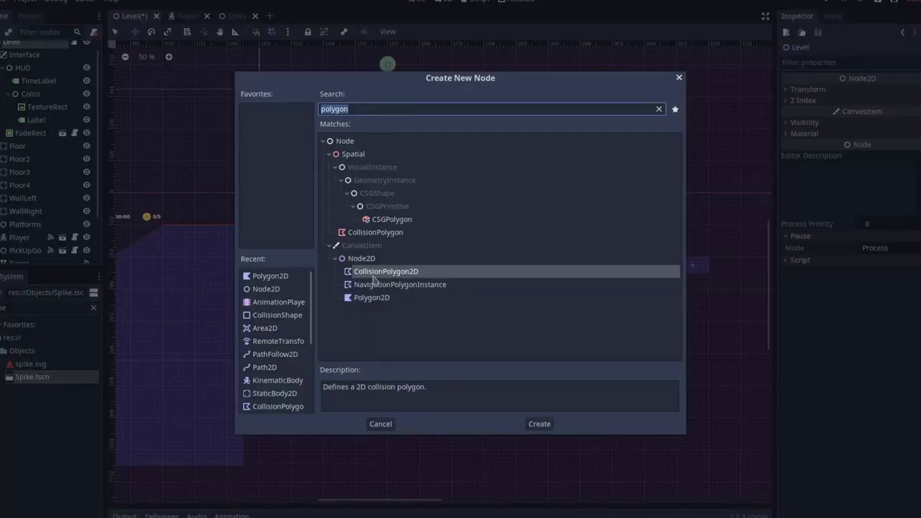
key("Return")
left_click(246, 353)
left_click(763, 307)
left_click(765, 419)
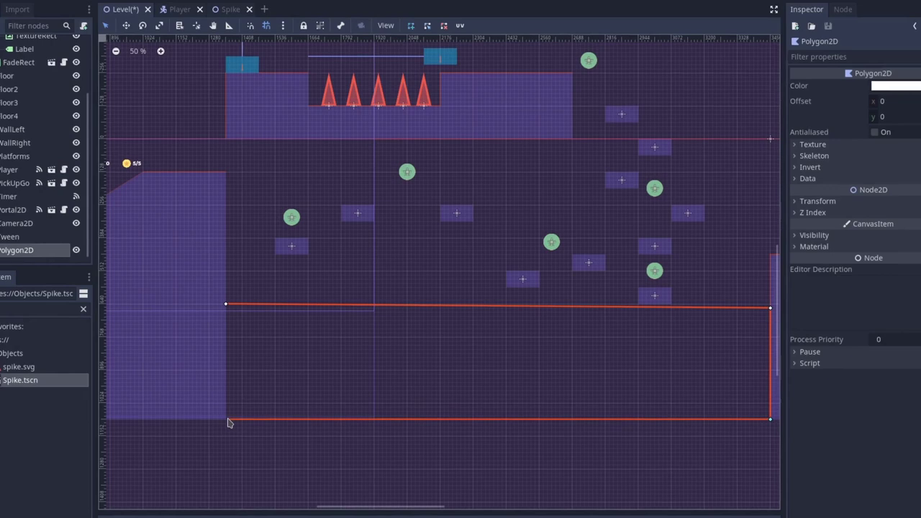
left_click(227, 419)
left_click(229, 303)
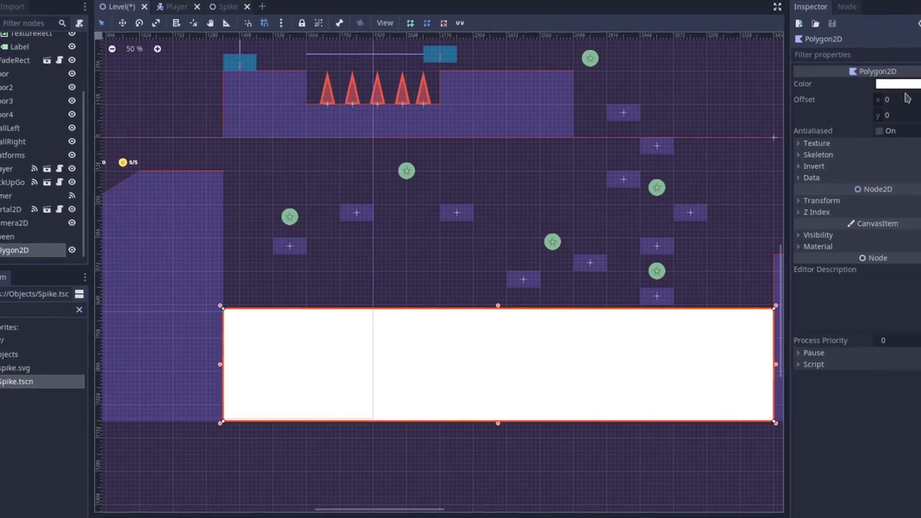
Colour the polygon red (eb564b) and rename it Lava
left_click(898, 84)
left_click(835, 29)
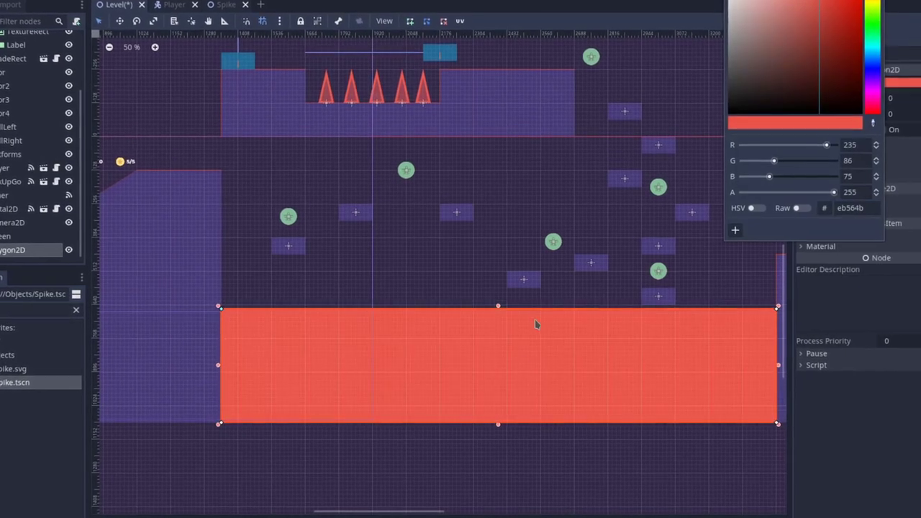
left_click(37, 249)
double_click(37, 250)
type("Lava")
key("Return")
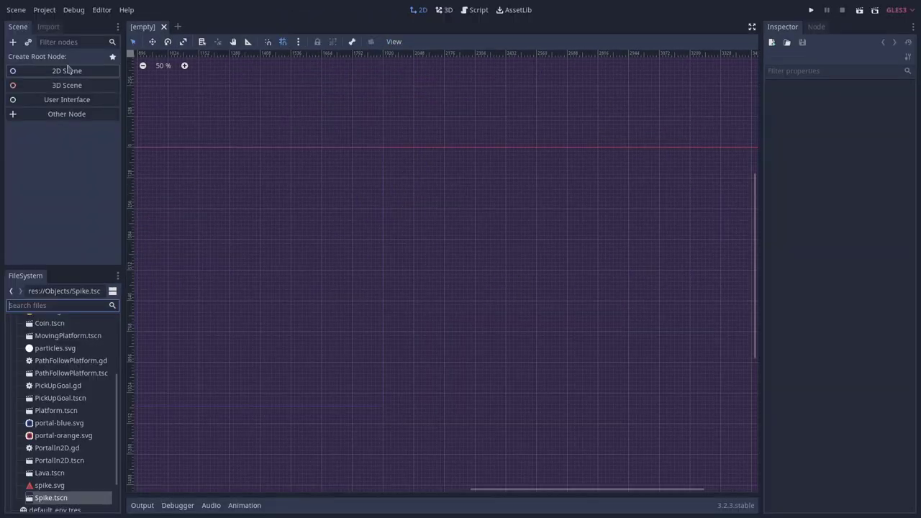
Create a new scene with an Area2D root and begin renaming it
left_click(114, 116)
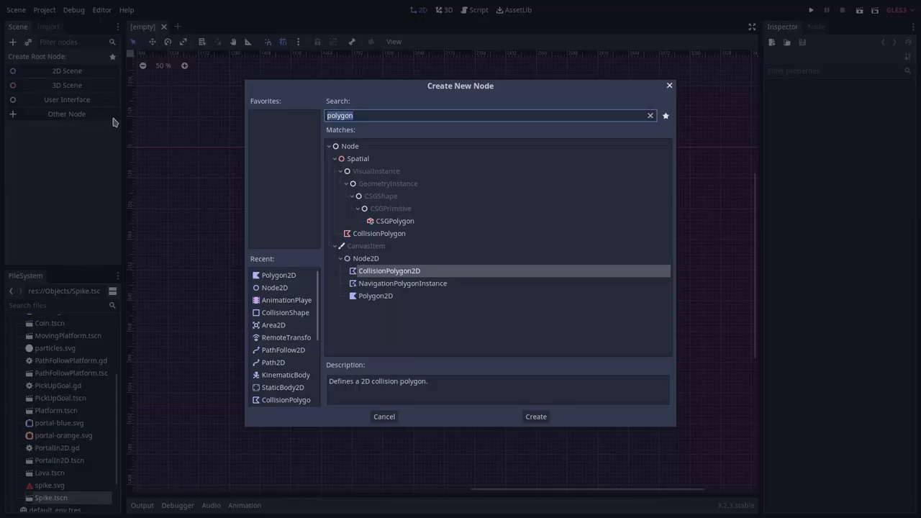
type("area")
double_click(374, 284)
double_click(57, 59)
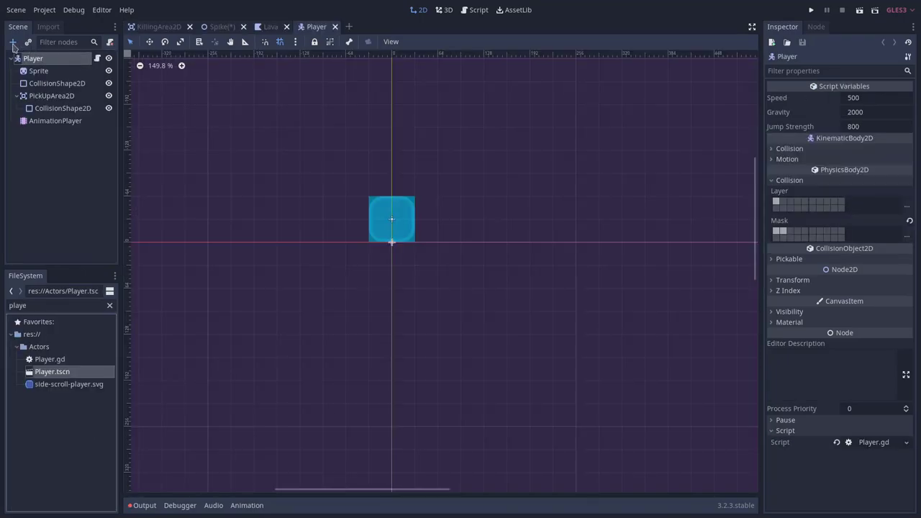
Add a HurtArea2D under Player with a CollisionShape2D using a new RectangleShape2D
key("ctrl+a")
type("area")
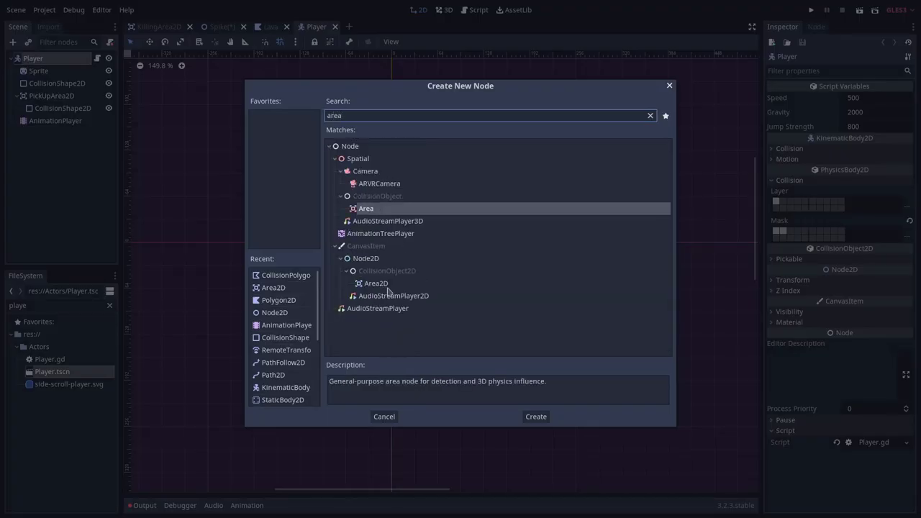
double_click(381, 288)
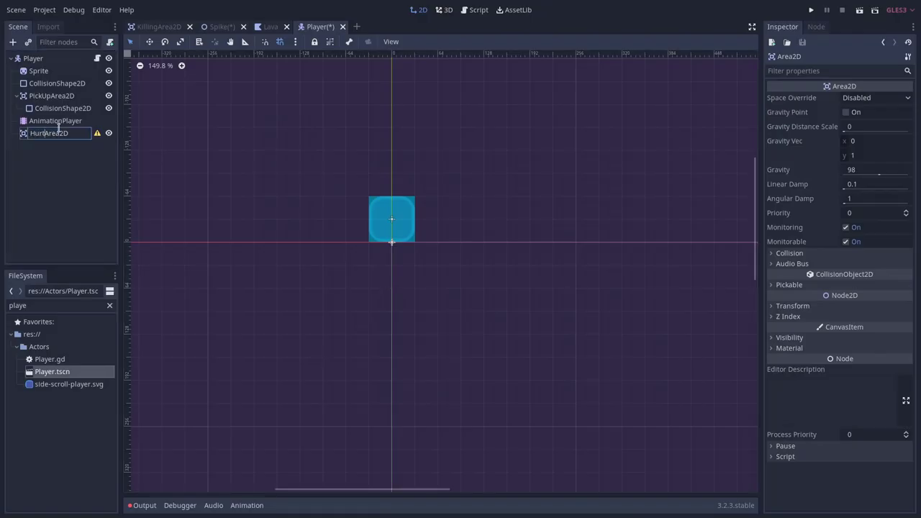
key("Return")
key("ctrl+a")
left_click(304, 338)
key("Return")
left_click(870, 97)
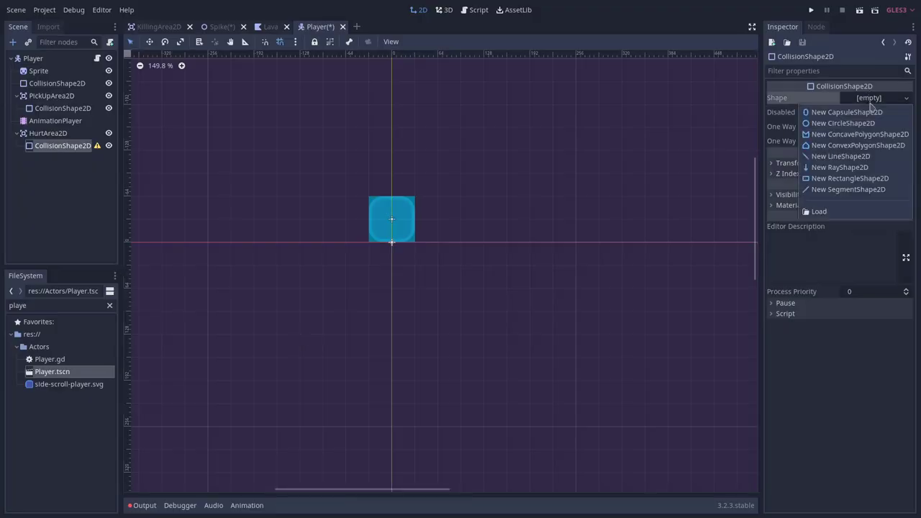
left_click(849, 178)
Connect HurtArea2D's area_entered signal to the player script and select the handler's line 94
key("Up")
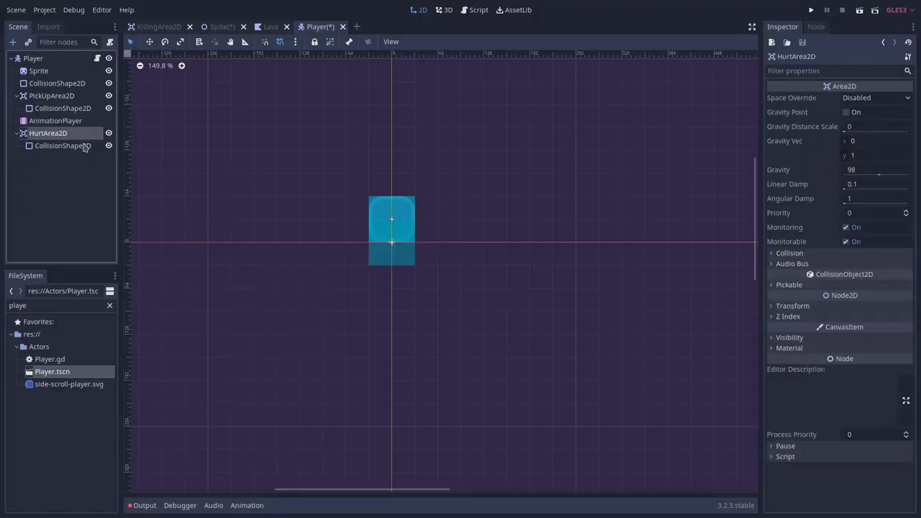
key("Down")
key("Up")
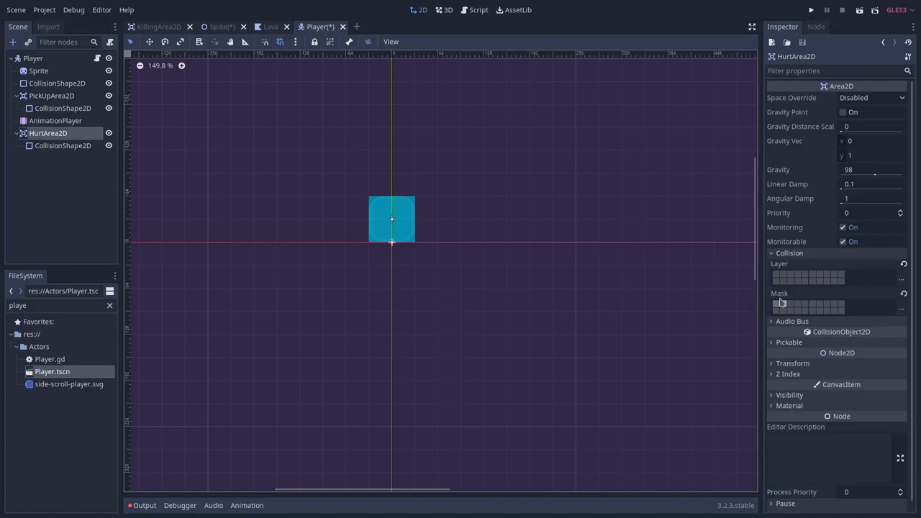
left_click(816, 27)
double_click(820, 83)
left_click(518, 371)
left_click_drag(389, 475, 361, 475)
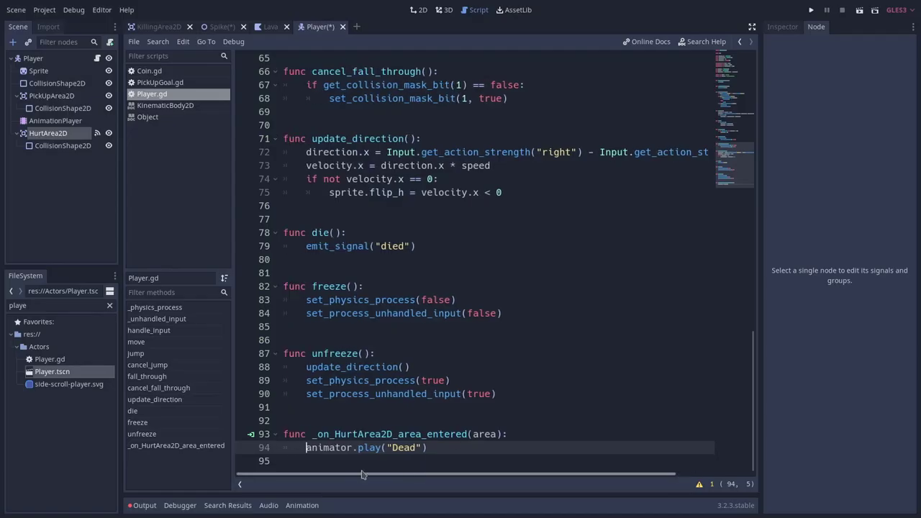
key("End")
key("shift+Home")
key("shift+Home")
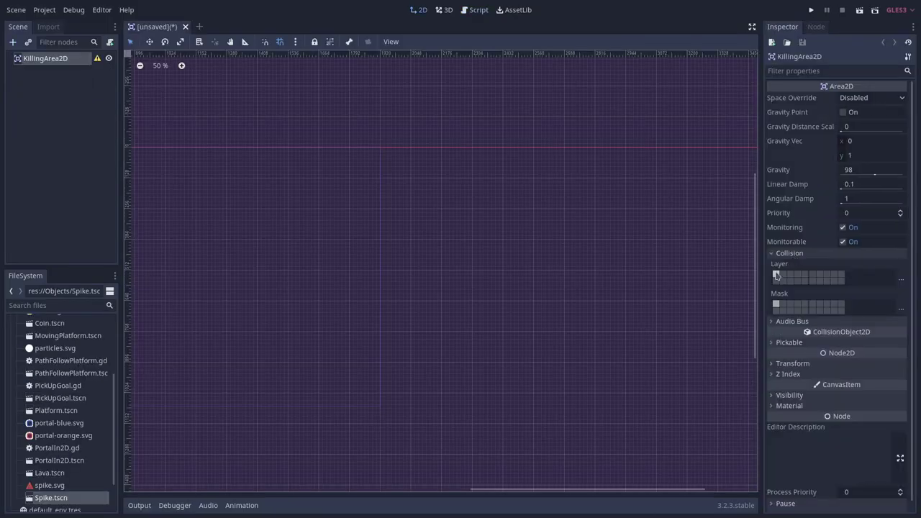
Save the KillingArea2D scene and add it into the Spike scene tree
key("ctrl+s")
key("Return")
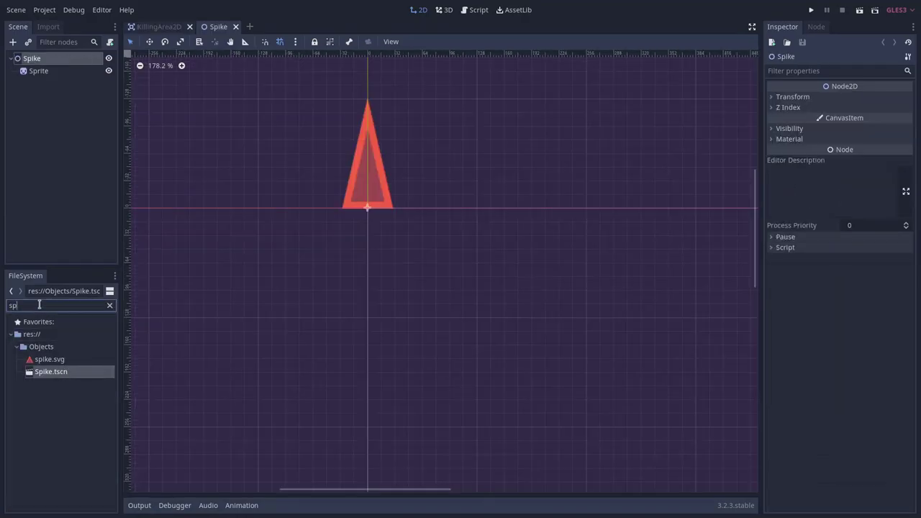
left_click_drag(64, 359, 71, 74)
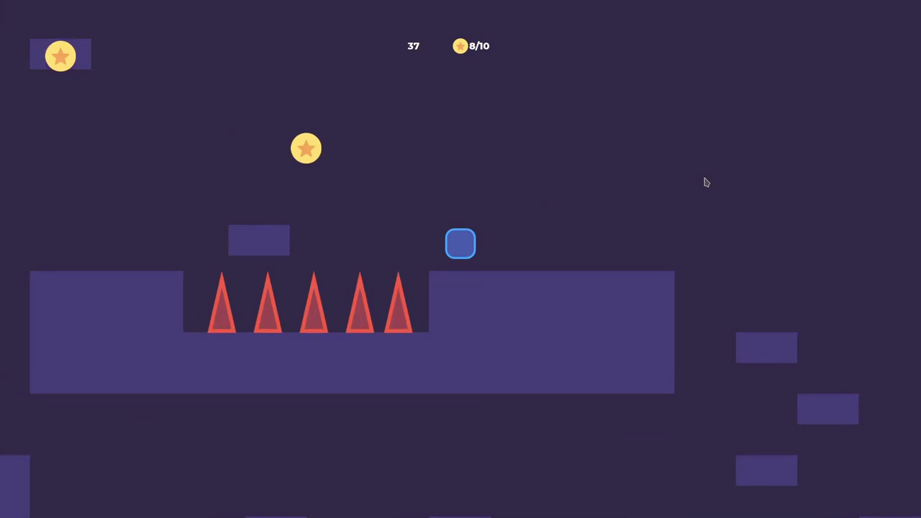
Jump left through the level collecting coins, then run right onto the large platform toward the portal
key("space")
key("Left")
key("space")
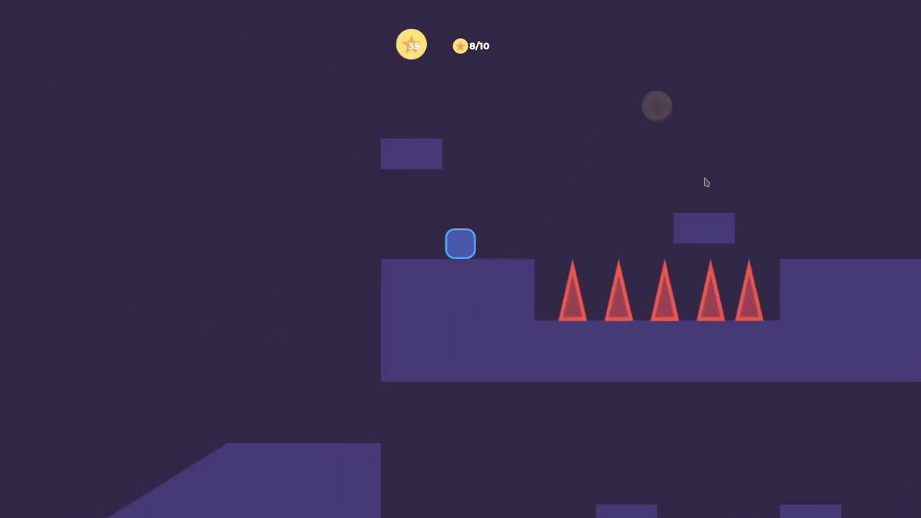
key("Left")
key("space")
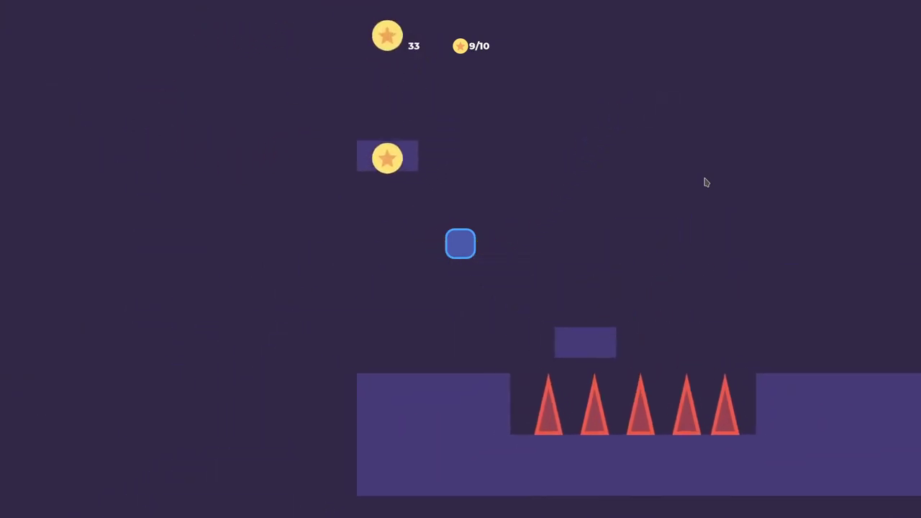
key("space")
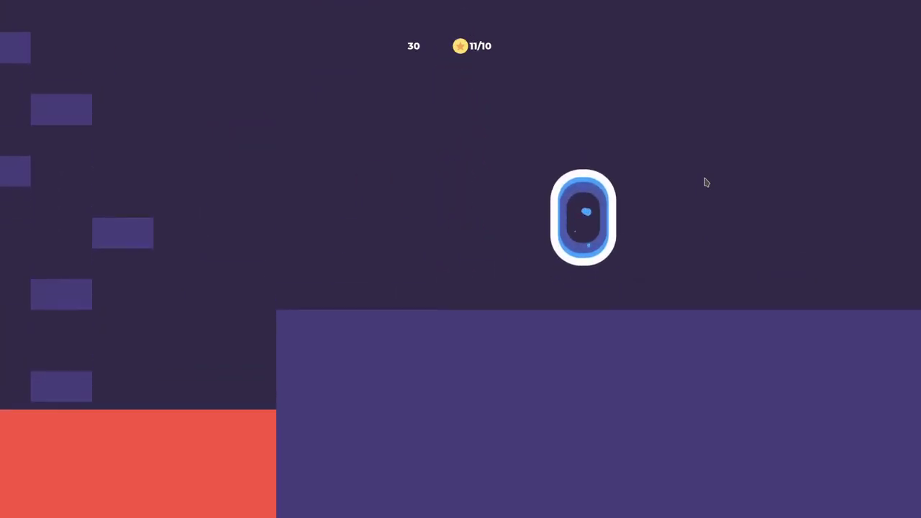
key("space")
key("Right")
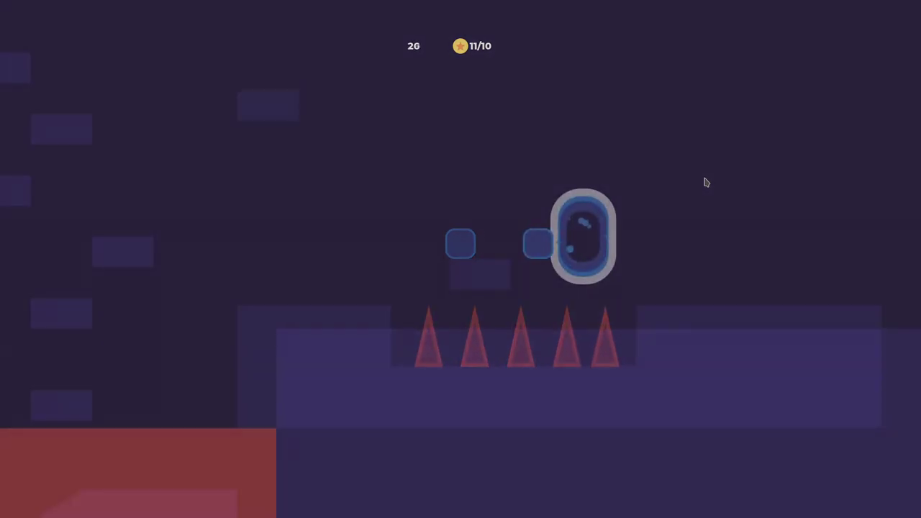
key("Right")
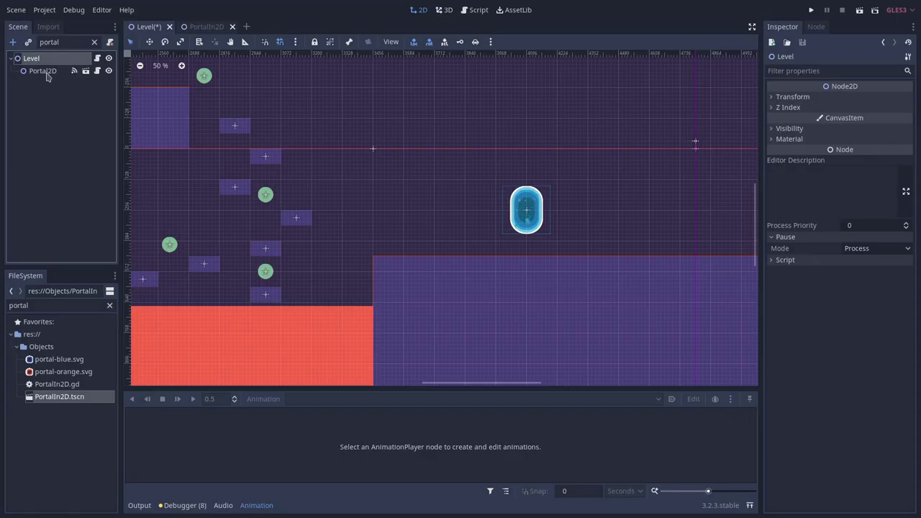
Point Portal2D's Next Level Path to a level scene in the Levels folder
left_click(45, 73)
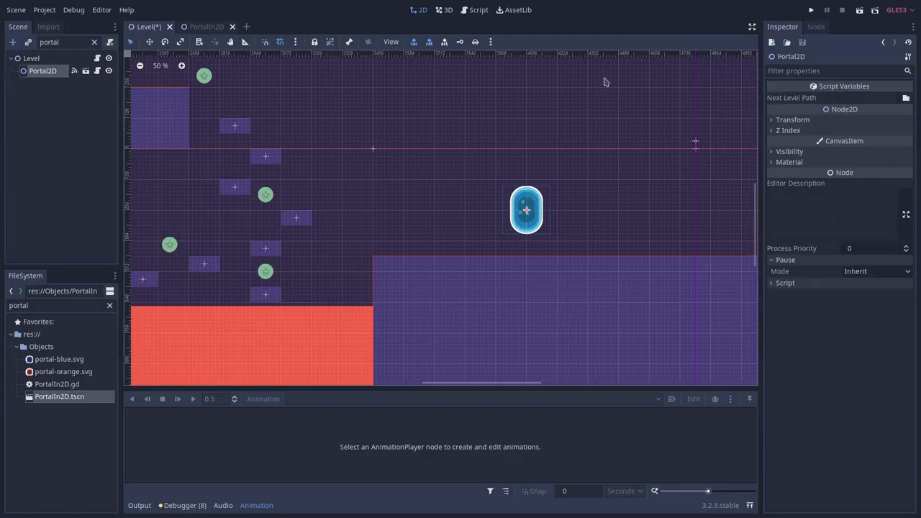
left_click(789, 97)
double_click(312, 122)
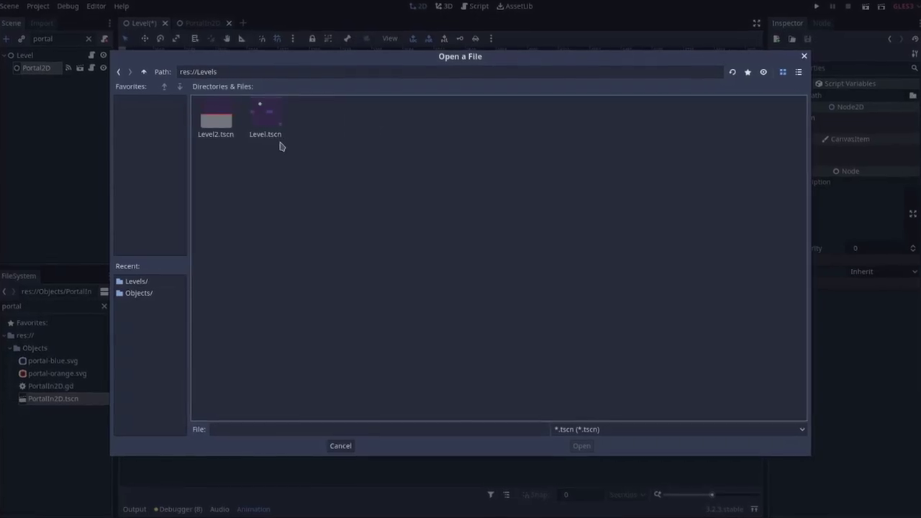
double_click(217, 133)
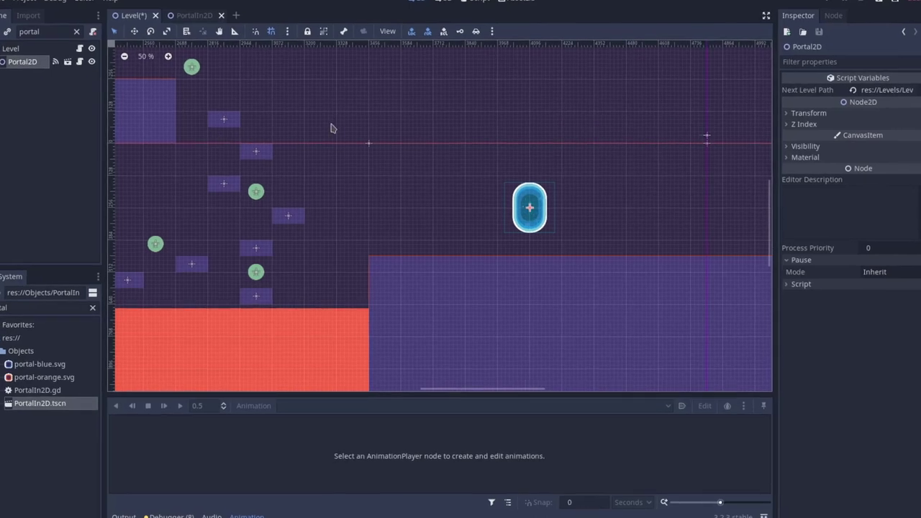
Review the change_scene call on line 17 of the portal script's teleport()
left_click(82, 63)
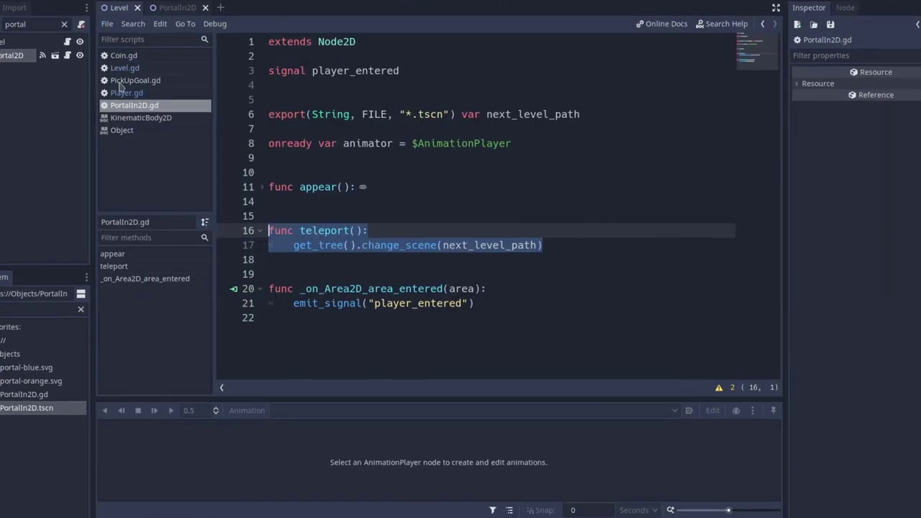
left_click(298, 260)
left_click_drag(295, 246, 420, 244)
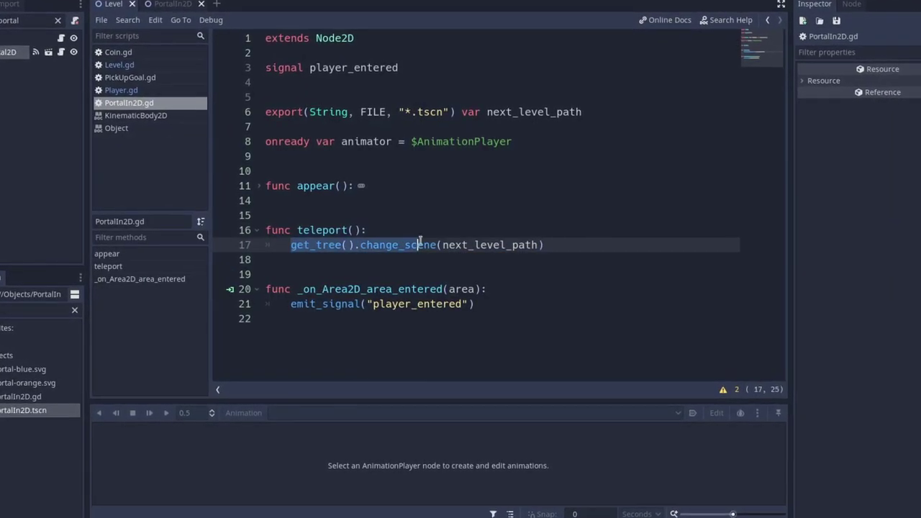
left_click_drag(519, 245, 547, 245)
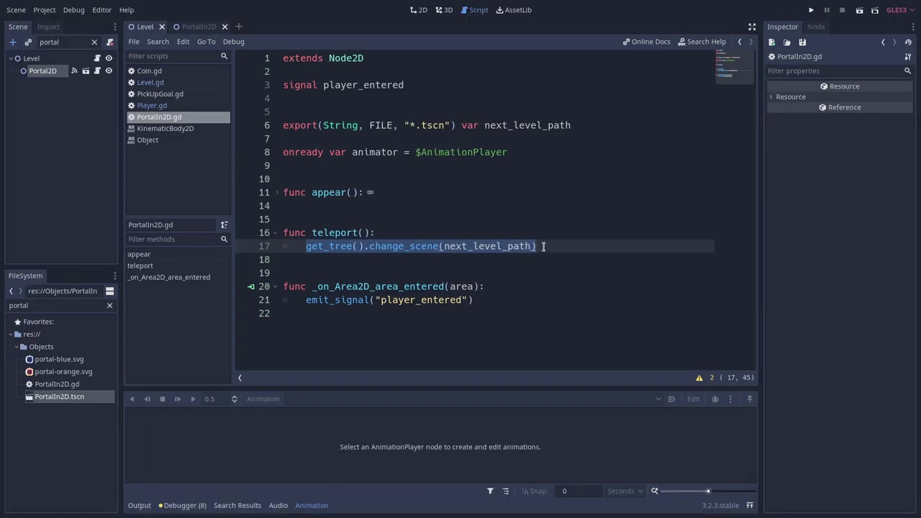
left_click(543, 246)
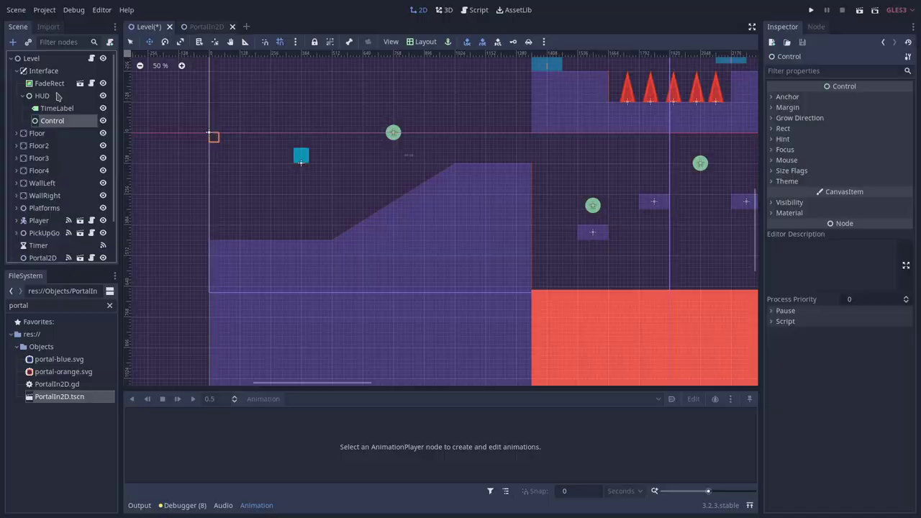
Set the HUD coin icon's stretch mode and align the coin counter label
double_click(57, 305)
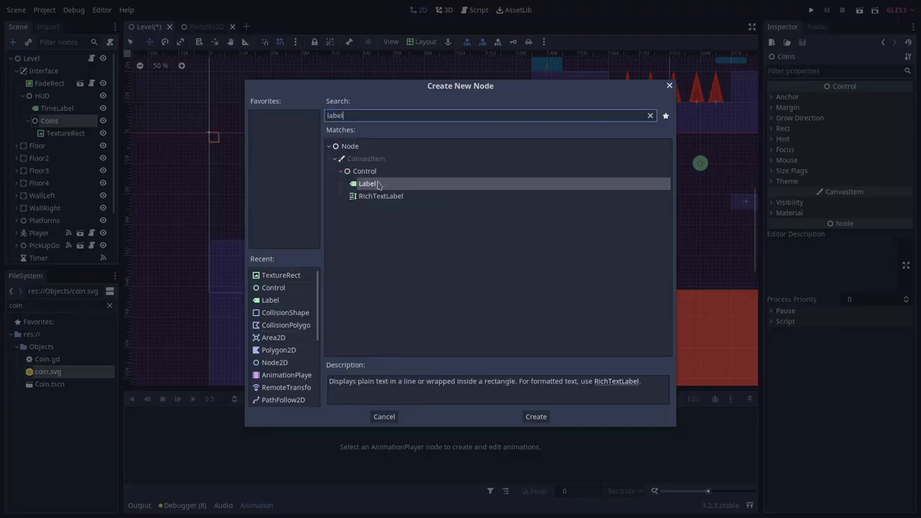
left_click(874, 144)
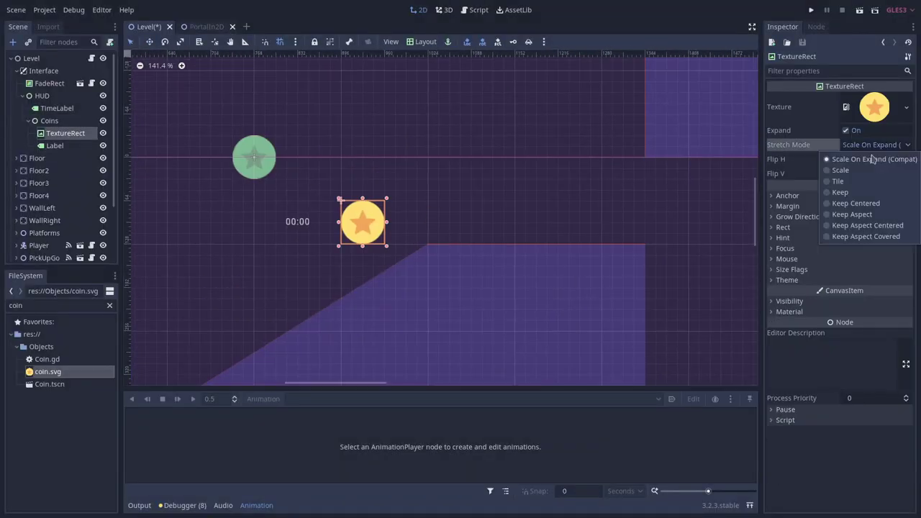
left_click(867, 225)
left_click(54, 145)
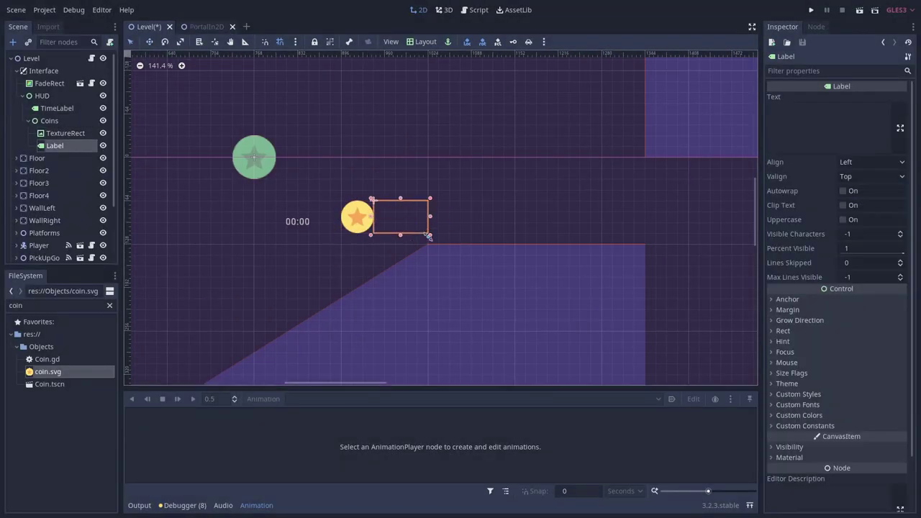
left_click(853, 160)
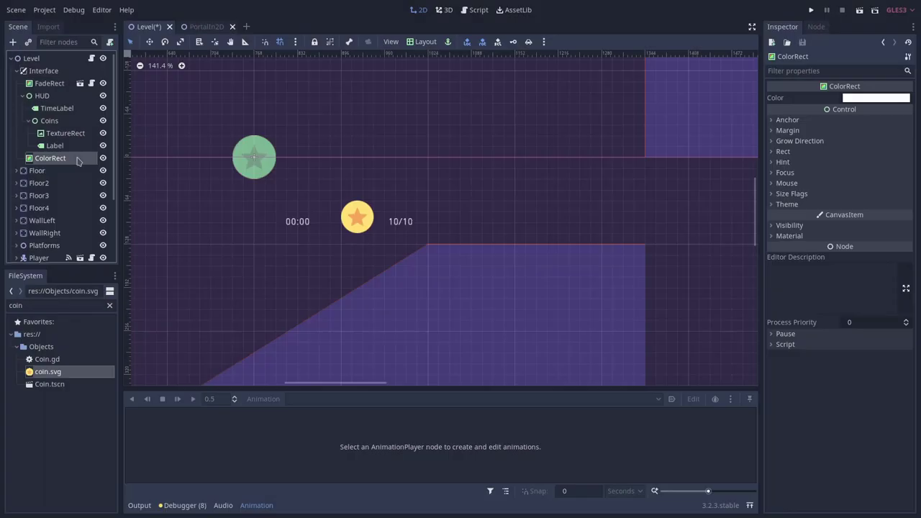
Give PauseMenu a dark colour and a centred 'Paused' label, then select HUD
left_click(876, 97)
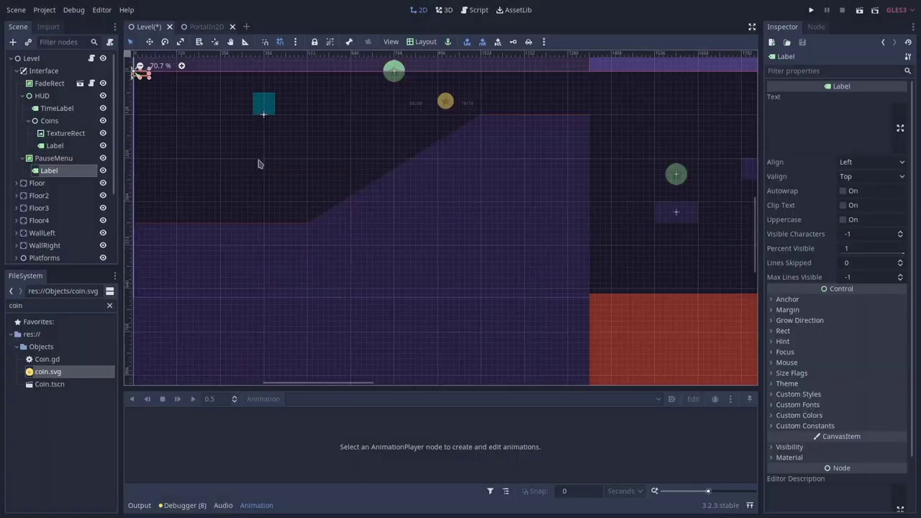
left_click(425, 41)
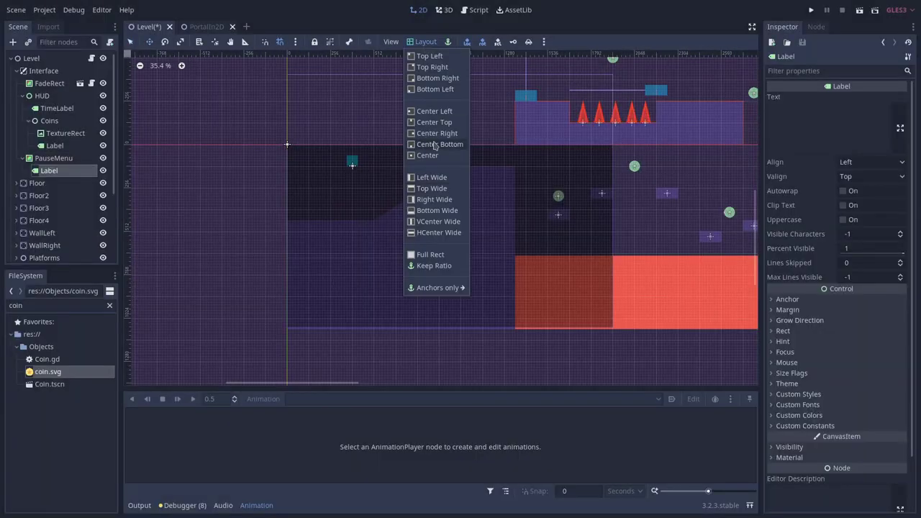
left_click(432, 156)
type("Paused")
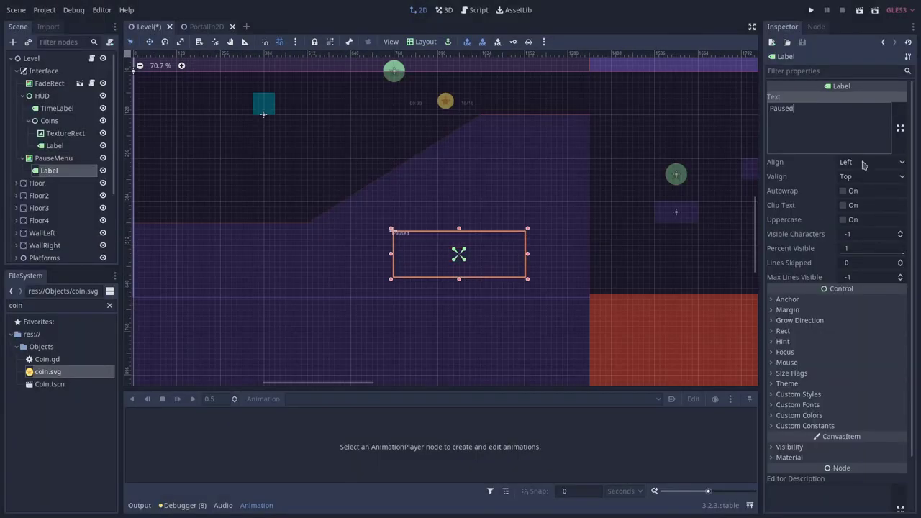
left_click(42, 96)
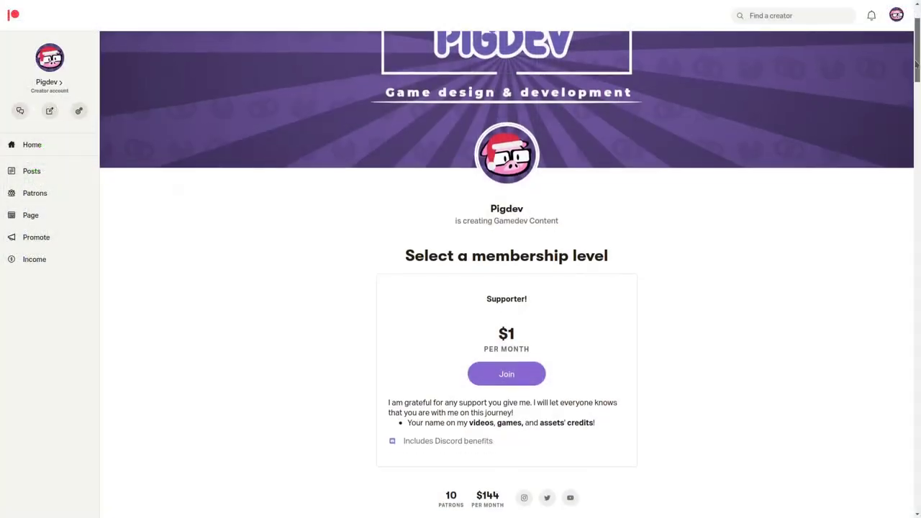
Scroll the creator's Patreon page and join the $1 per month Supporter tier
scroll(912, 80, "down", 4)
left_click_drag(912, 81, 901, 149)
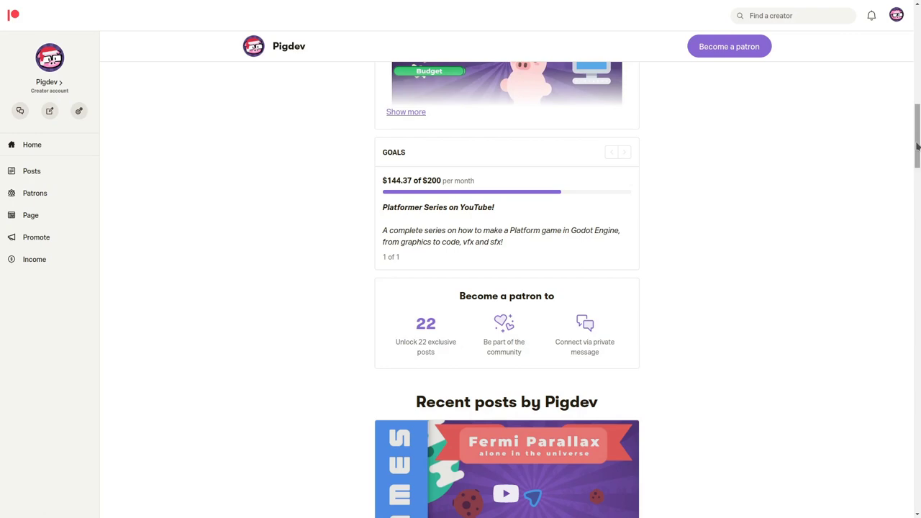
left_click_drag(917, 147, 908, 218)
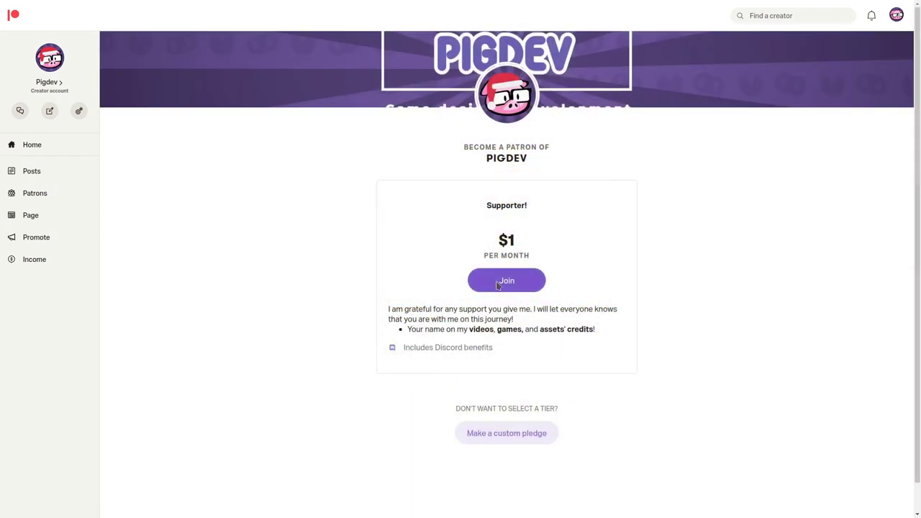
left_click(496, 282)
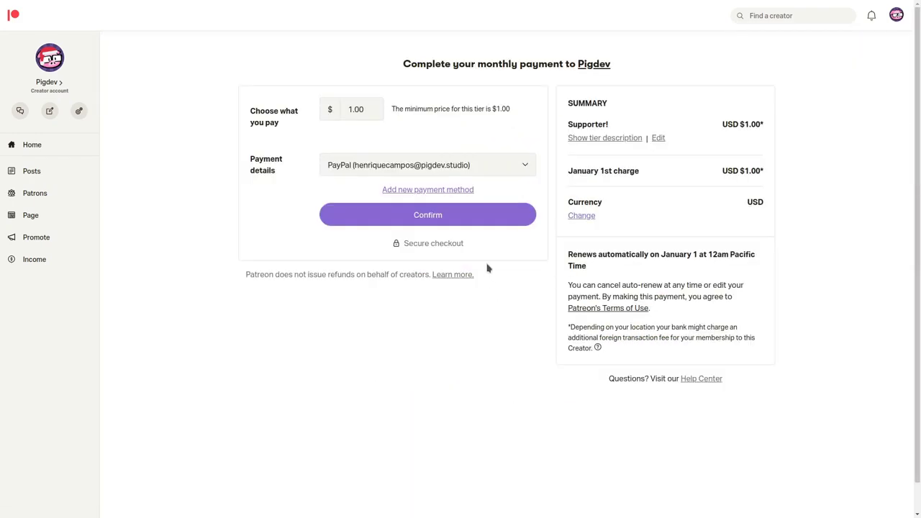